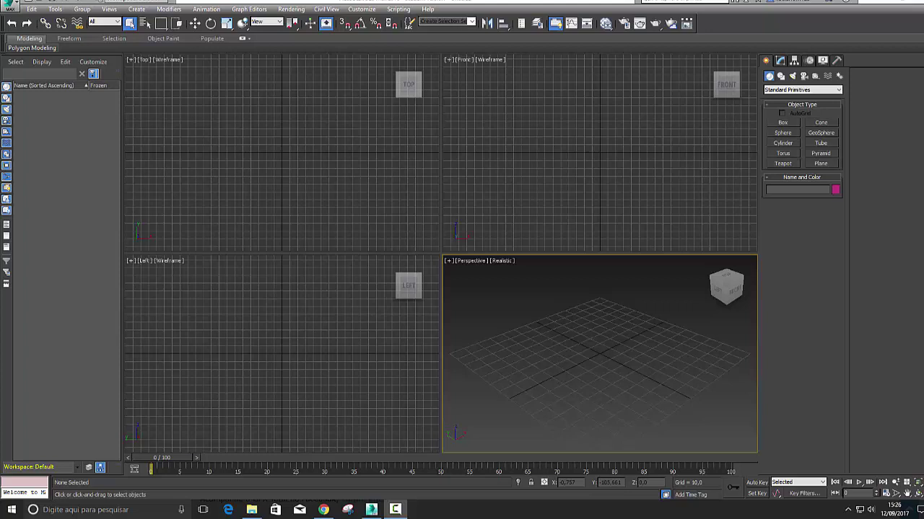
# Maximize the Perspective view and draw a short cylinder at the grid centre with edged faces shown
pyautogui.hotkey('alt', 'w')
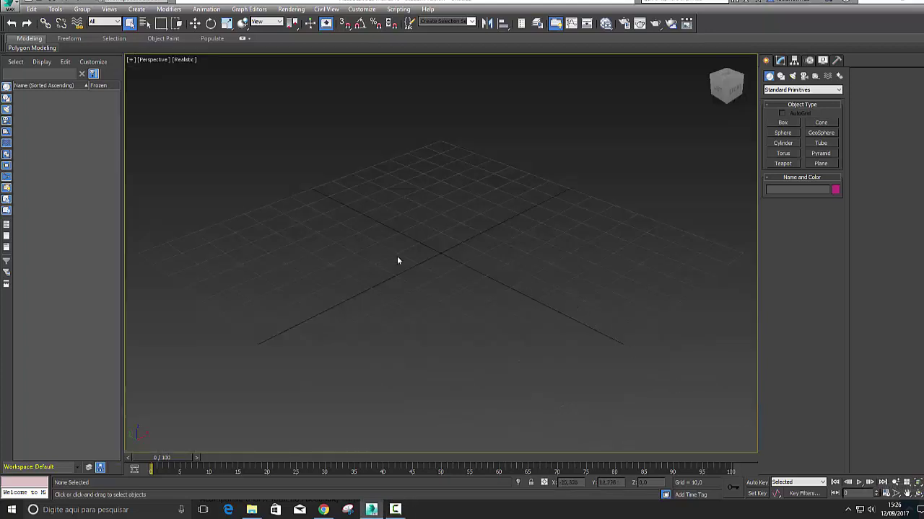
pyautogui.click(785, 145)
pyautogui.moveTo(442, 250); pyautogui.dragTo(552, 250)
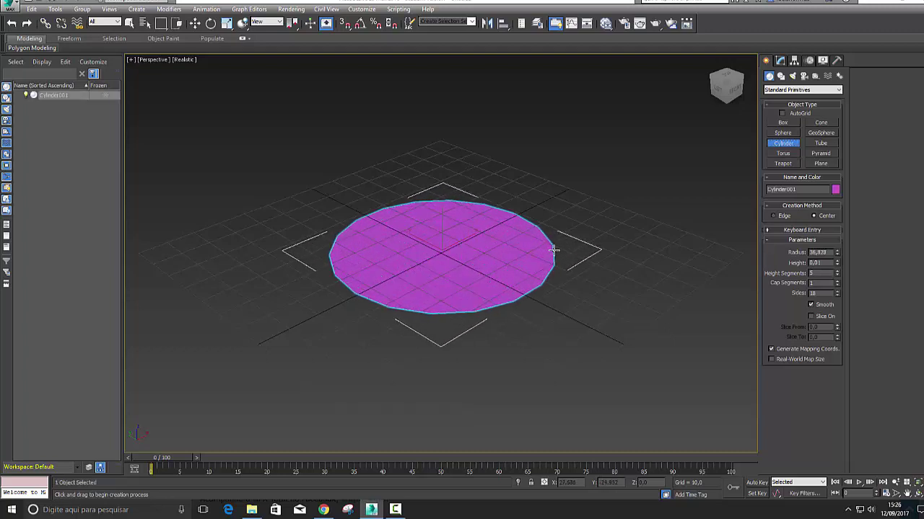
pyautogui.click(563, 221)
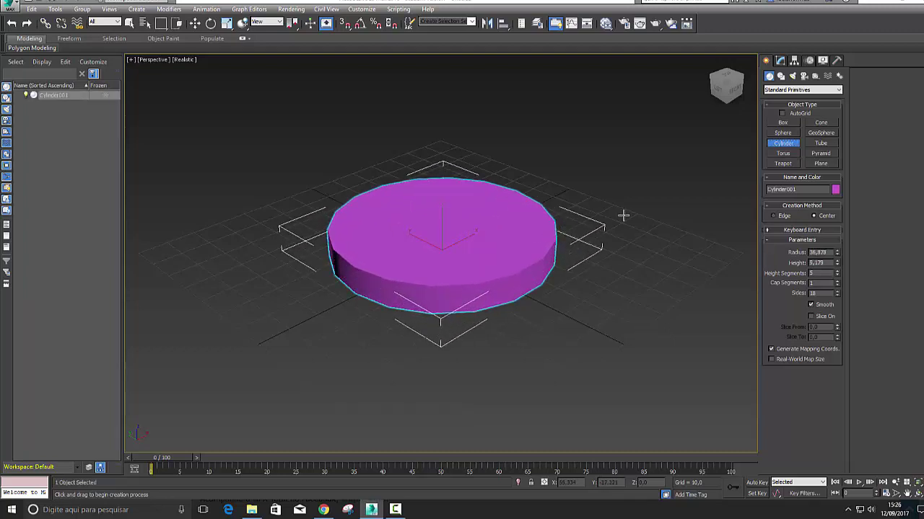
pyautogui.press('F4')
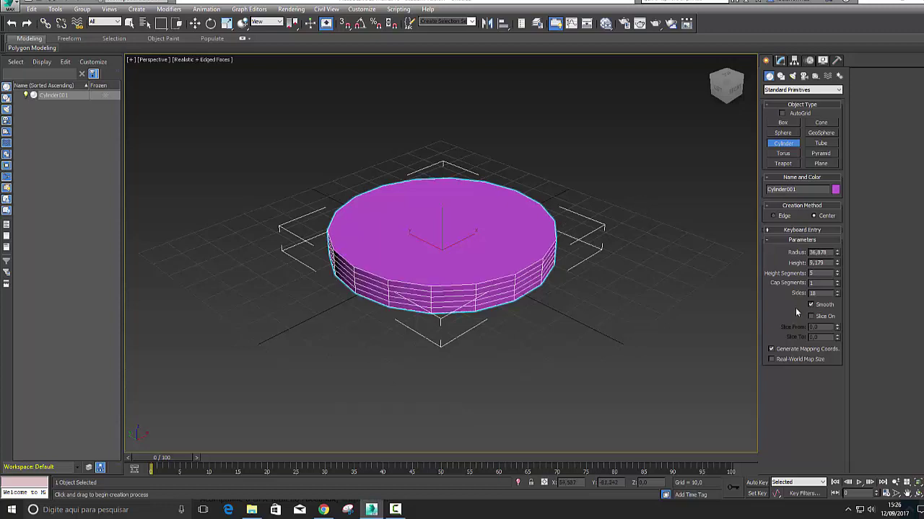
# Set the cylinder to 1 height segment and 2 cap segments, then level the view
pyautogui.click(837, 276)
pyautogui.click(837, 276)
pyautogui.click(837, 276)
pyautogui.click(836, 275)
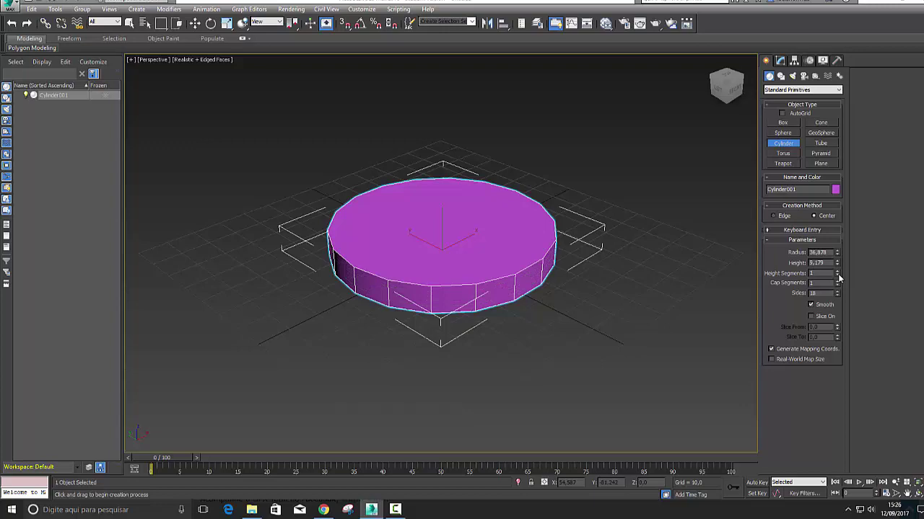
pyautogui.click(837, 281)
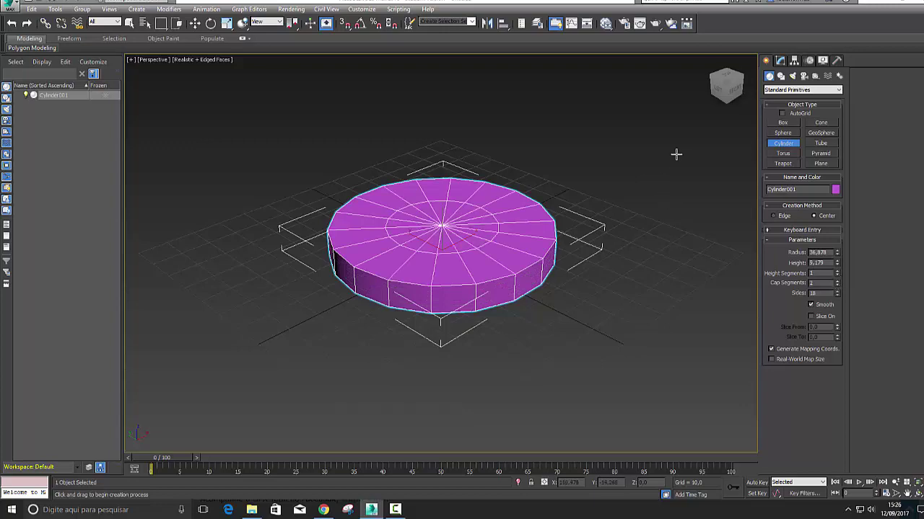
pyautogui.click(726, 96)
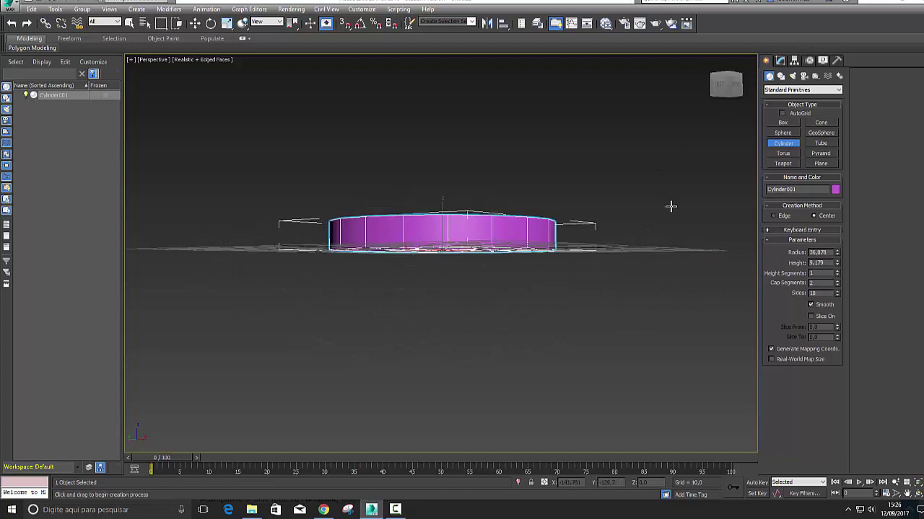
# Convert the cylinder to an Editable Poly, hide the grid and enter Polygon level
pyautogui.rightClick(447, 227)
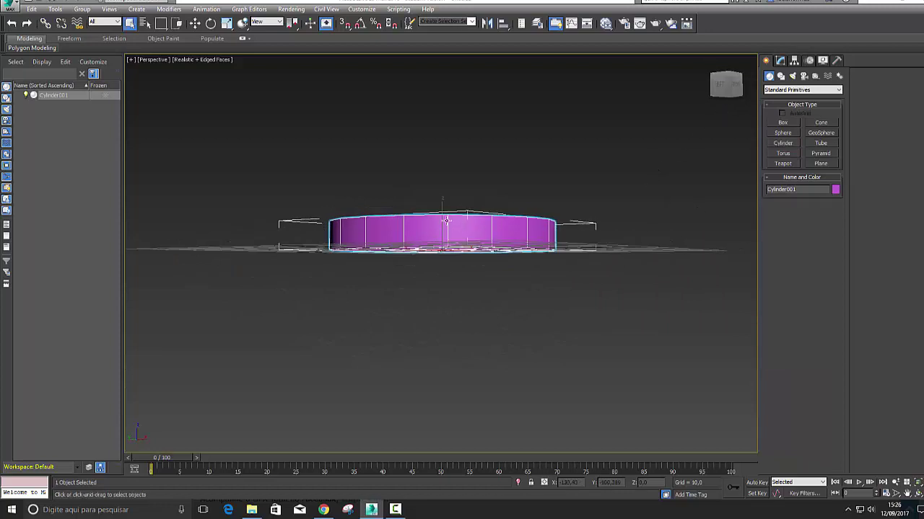
pyautogui.rightClick(470, 226)
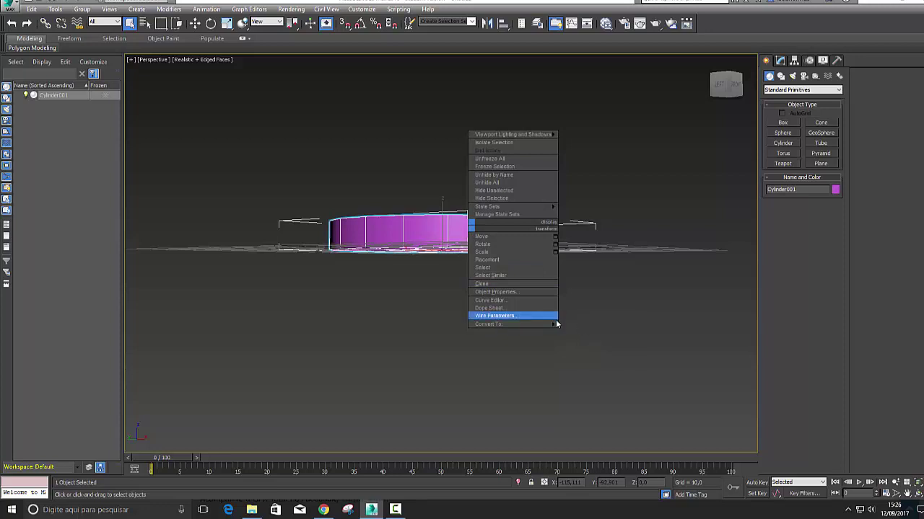
pyautogui.moveTo(498, 324)
pyautogui.click(584, 329)
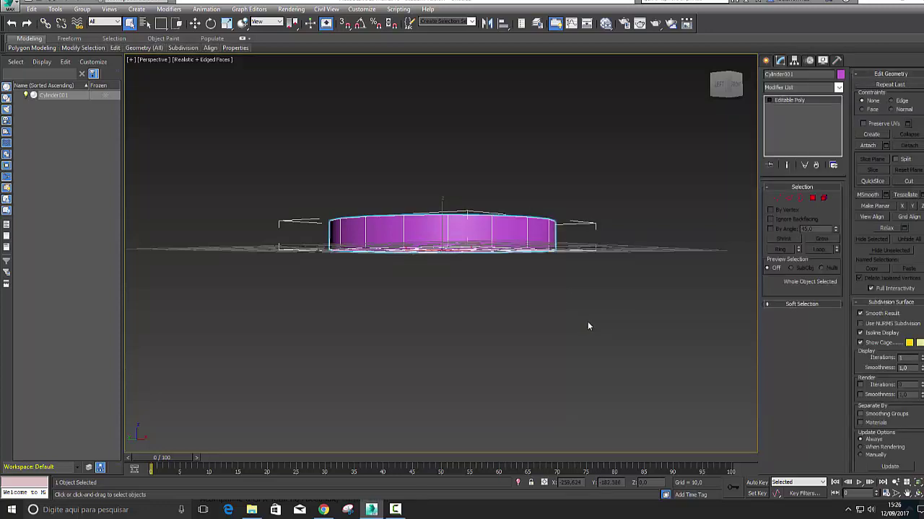
pyautogui.press('g')
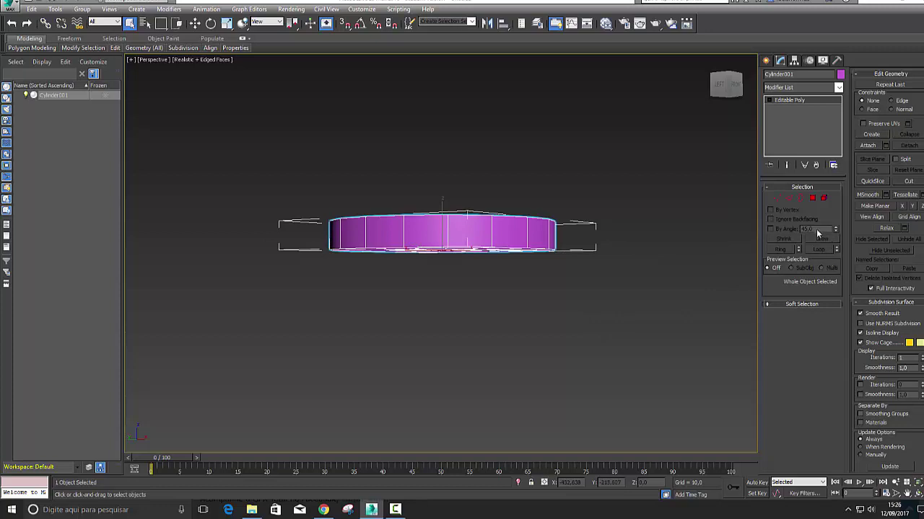
pyautogui.click(811, 199)
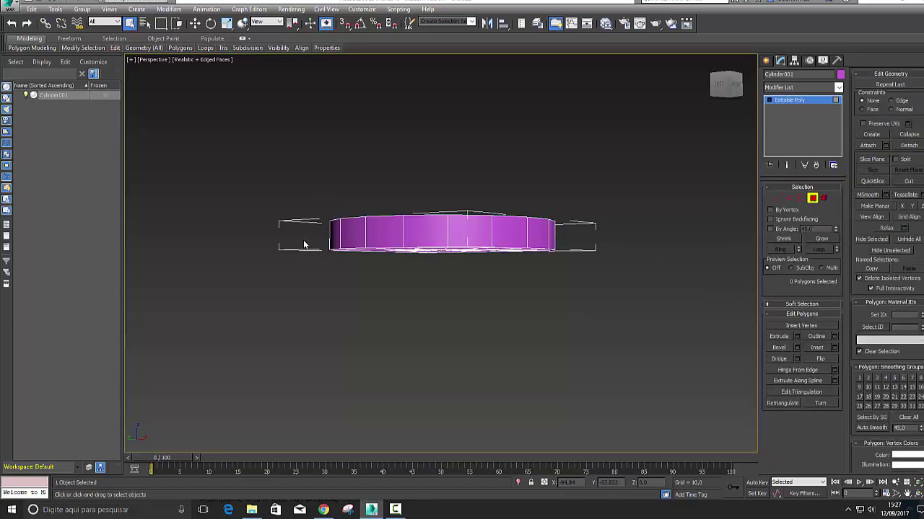
# Select only the bottom cap polygons and delete them
pyautogui.moveTo(608, 298); pyautogui.dragTo(664, 319)
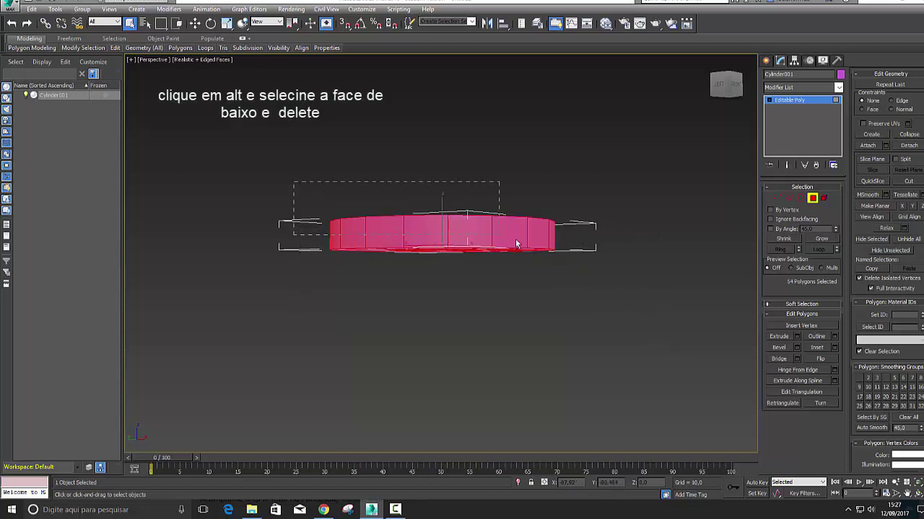
pyautogui.keyDown('alt'); pyautogui.moveTo(402, 234); pyautogui.dragTo(610, 240); pyautogui.keyUp('alt')
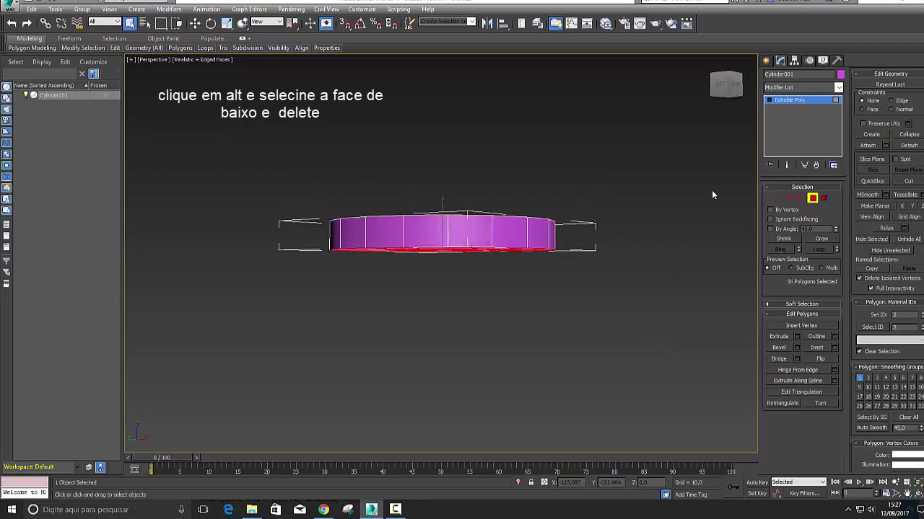
pyautogui.moveTo(724, 85); pyautogui.dragTo(682, 146)
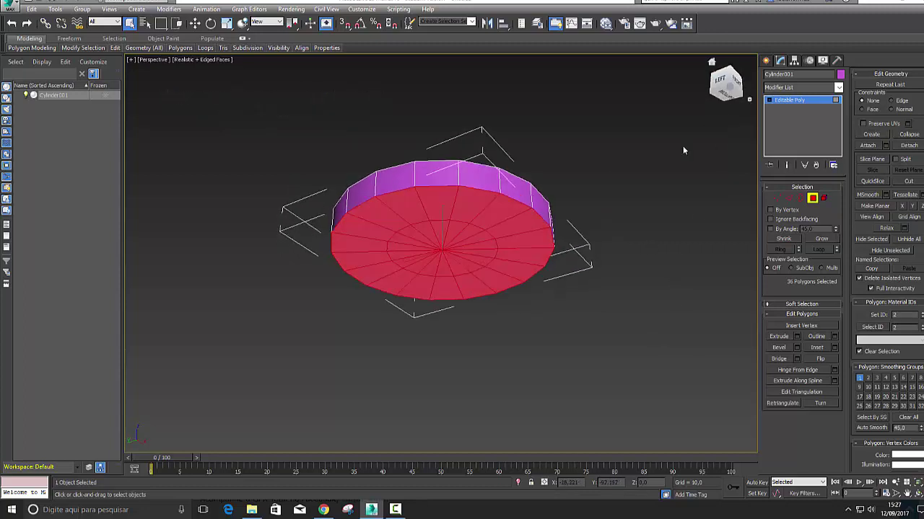
pyautogui.press('Delete')
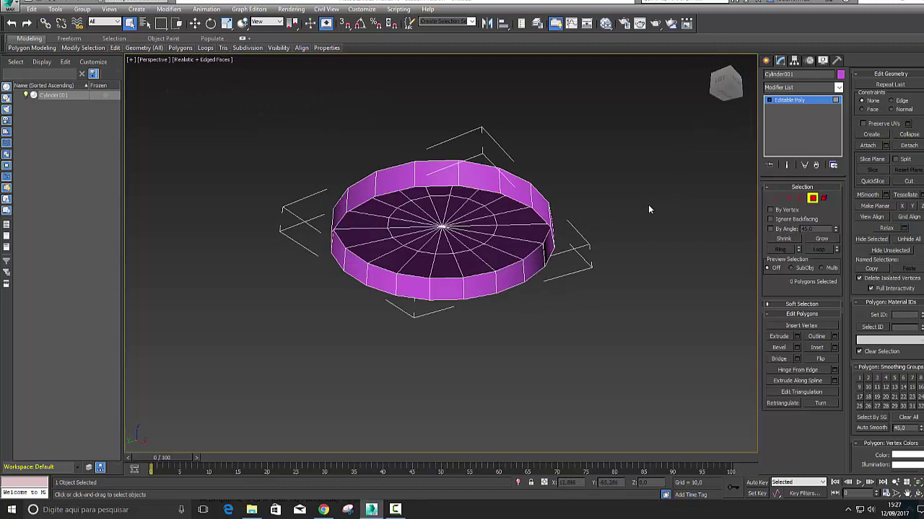
pyautogui.moveTo(725, 83)
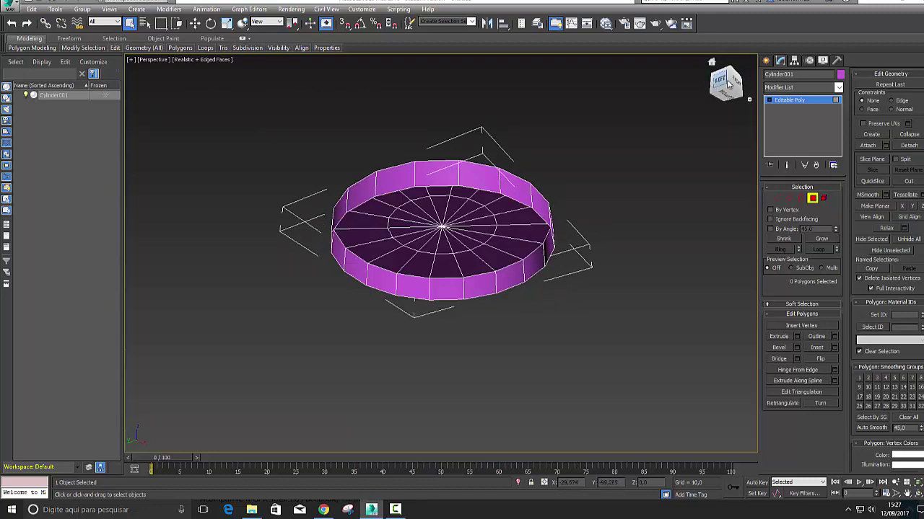
# From a level side view, select the cylinder's side polygons
pyautogui.moveTo(728, 85); pyautogui.dragTo(727, 87)
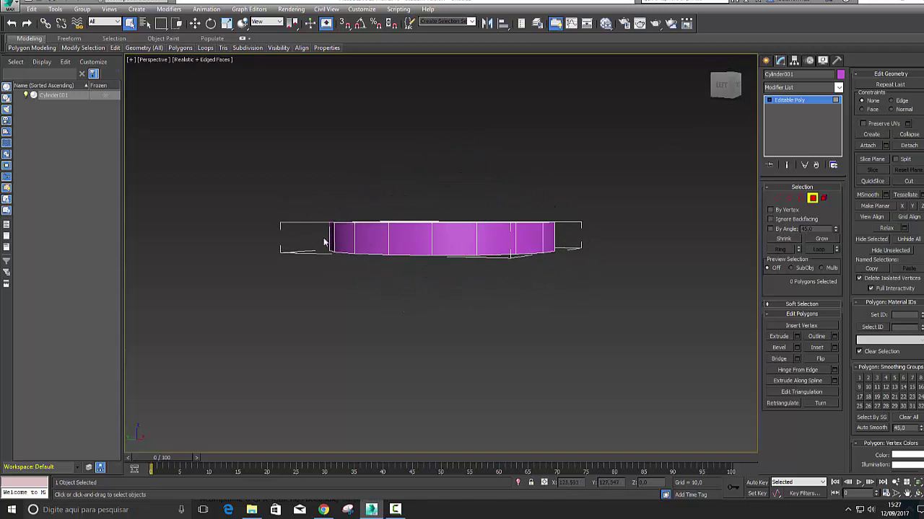
pyautogui.moveTo(315, 231); pyautogui.dragTo(518, 240)
pyautogui.moveTo(589, 245); pyautogui.dragTo(612, 257)
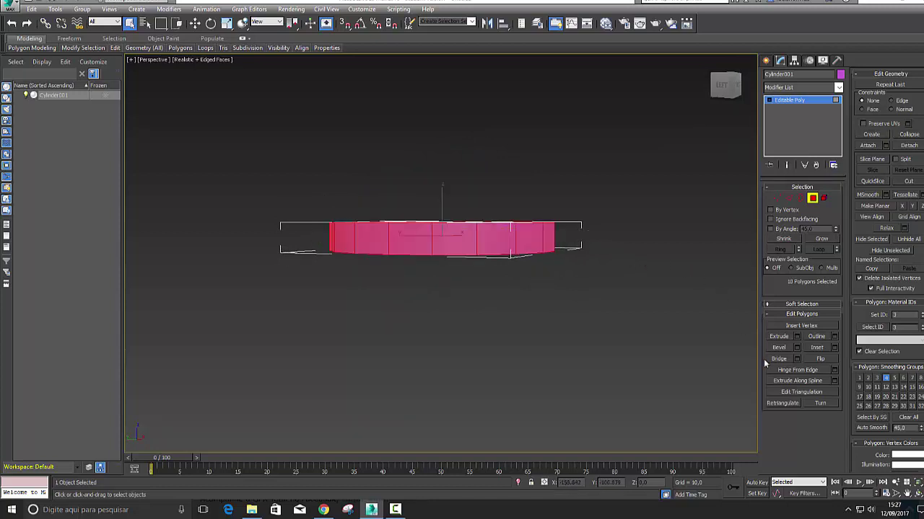
# Inset the selected side polygons By Polygon with an amount of 0.744
pyautogui.click(834, 349)
pyautogui.scroll(3, 486, 311)
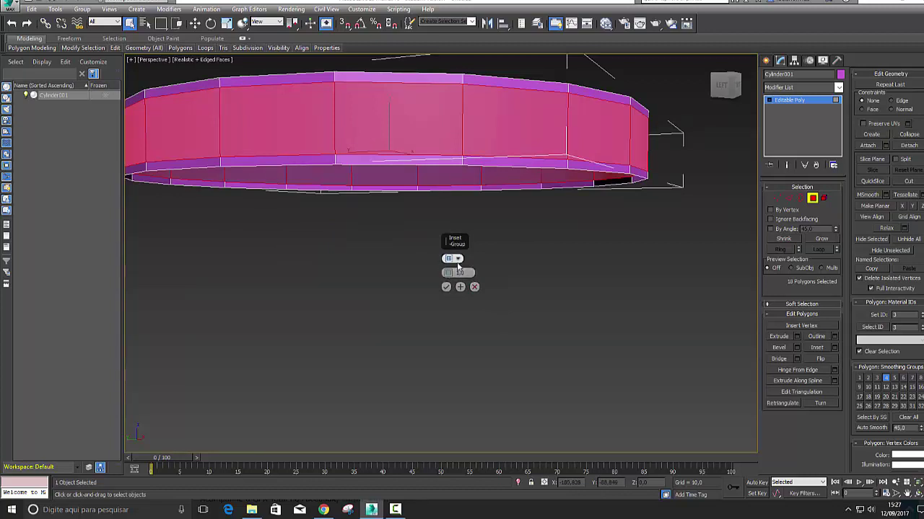
pyautogui.click(455, 259)
pyautogui.click(469, 277)
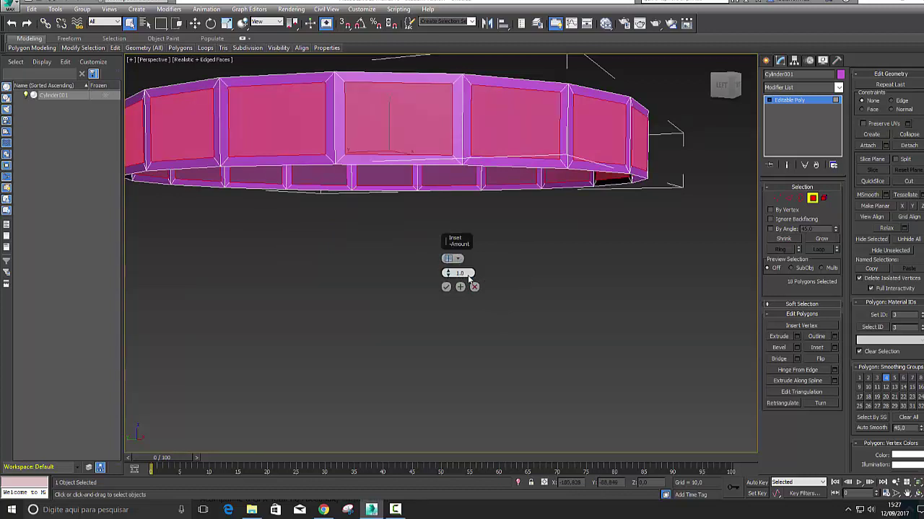
pyautogui.moveTo(448, 273); pyautogui.dragTo(449, 271)
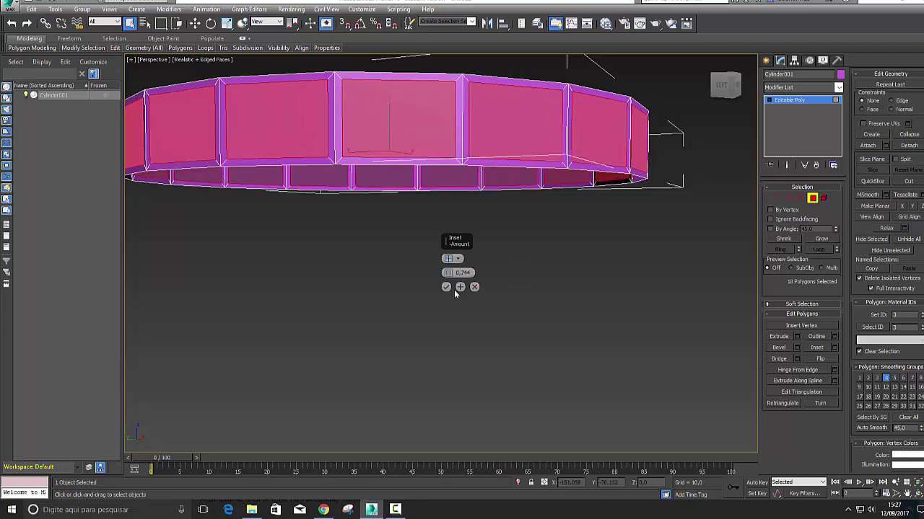
pyautogui.click(447, 287)
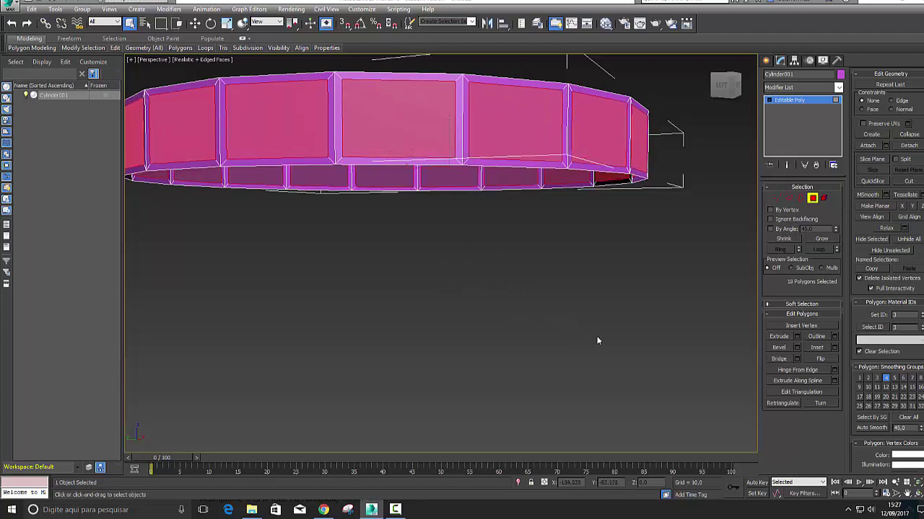
# Bevel the side panels inward with height -0.243 and outline -1.256, then deselect them
pyautogui.click(797, 350)
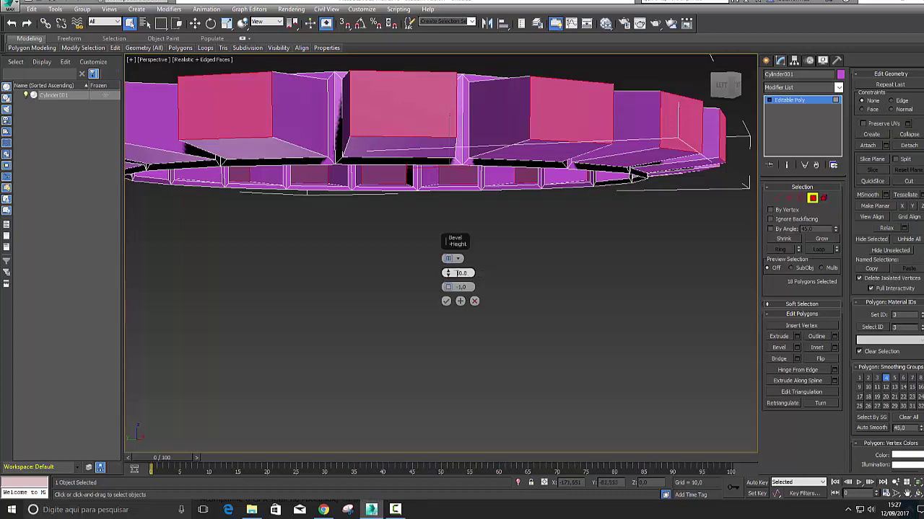
pyautogui.moveTo(447, 287)
pyautogui.mouseDown()
pyautogui.moveTo(448, 338)
pyautogui.moveTo(458, 311)
pyautogui.moveTo(448, 287)
pyautogui.mouseUp()
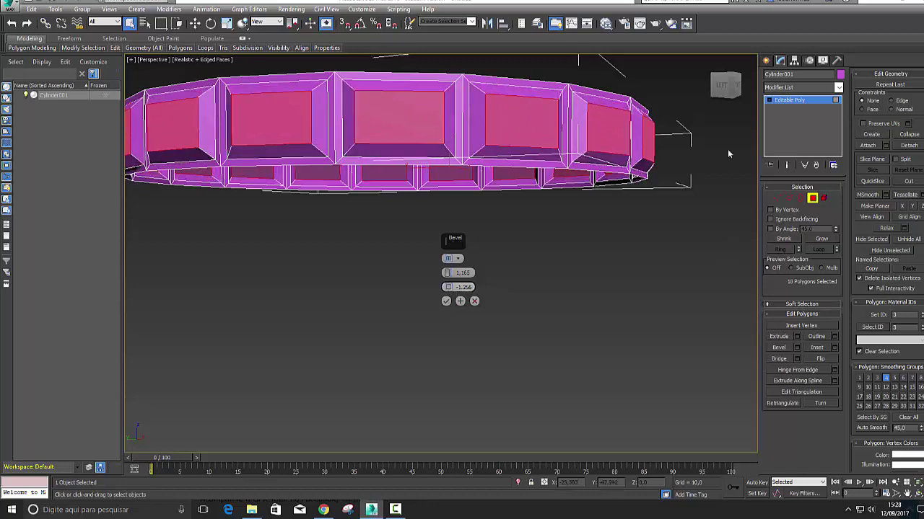
pyautogui.click(722, 88)
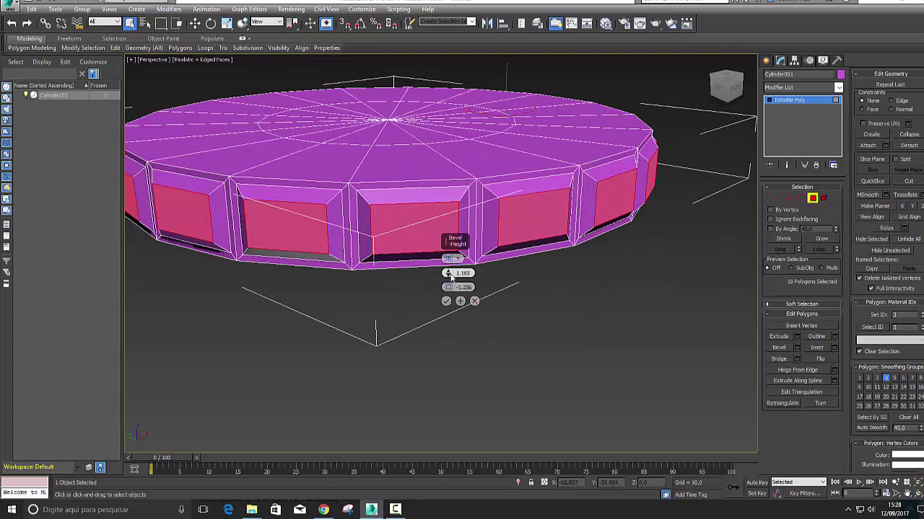
pyautogui.moveTo(448, 273); pyautogui.dragTo(451, 276)
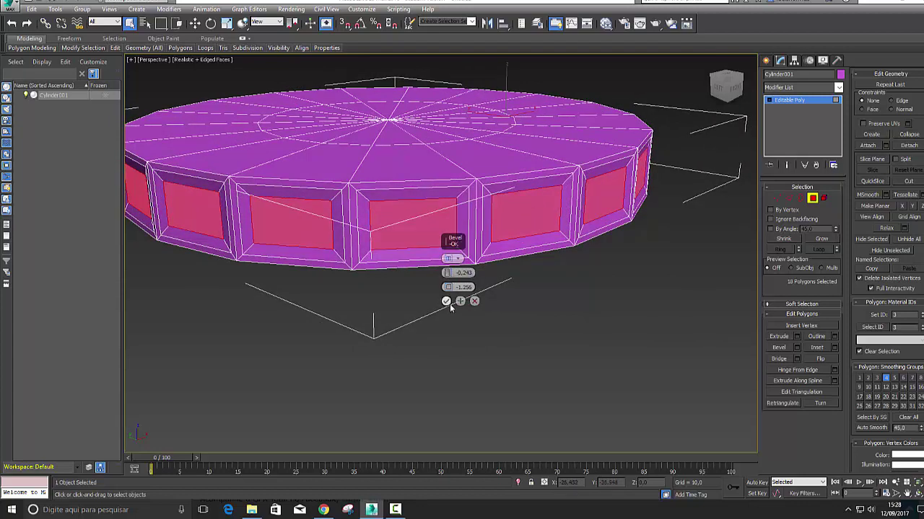
pyautogui.click(446, 302)
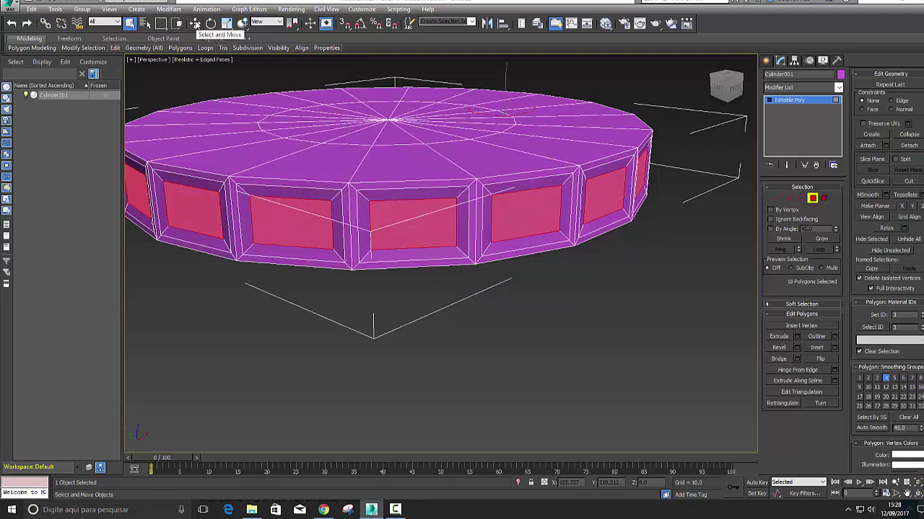
pyautogui.click(428, 337)
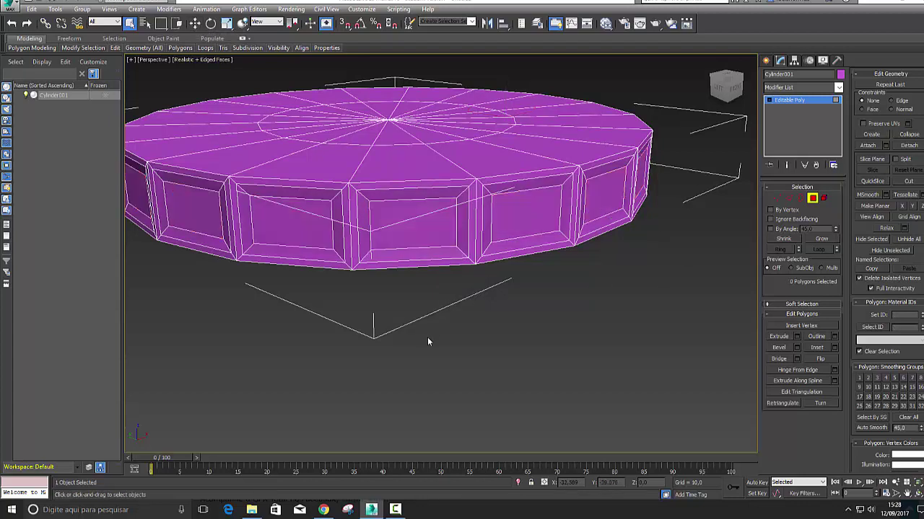
# Pick Select and Move, view the cylinder from the Front, select its polygons and enter Edge level
pyautogui.click(195, 23)
pyautogui.scroll(-3, 497, 367)
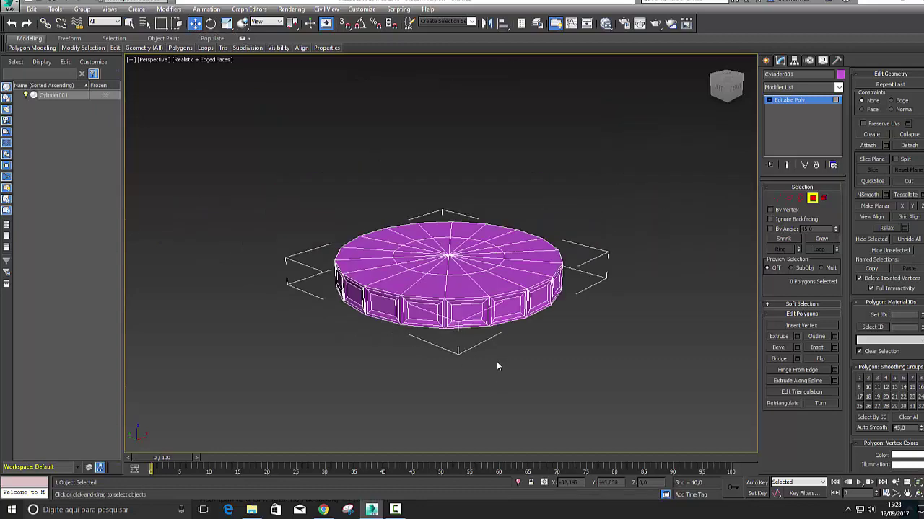
pyautogui.scroll(2, 497, 366)
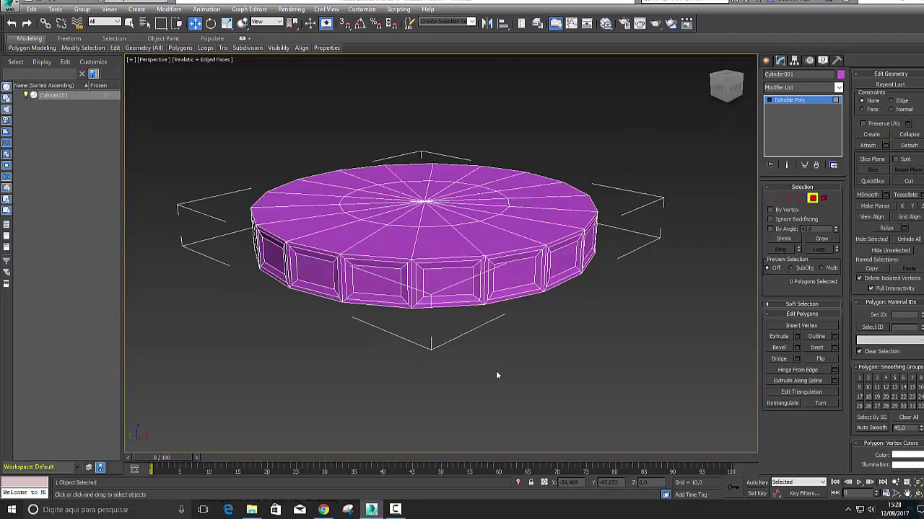
pyautogui.press('f')
pyautogui.scroll(2, 474, 345)
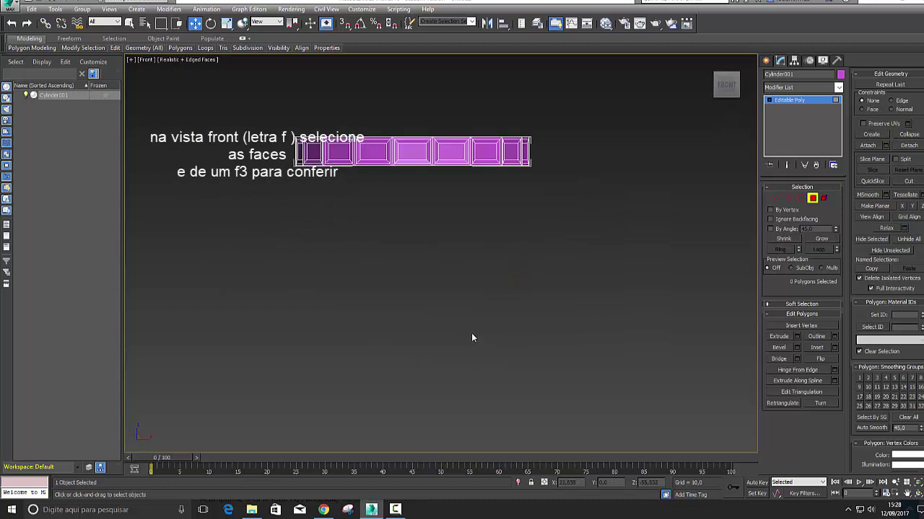
pyautogui.moveTo(269, 144)
pyautogui.mouseDown()
pyautogui.moveTo(325, 158)
pyautogui.moveTo(559, 160)
pyautogui.moveTo(582, 187)
pyautogui.mouseUp()
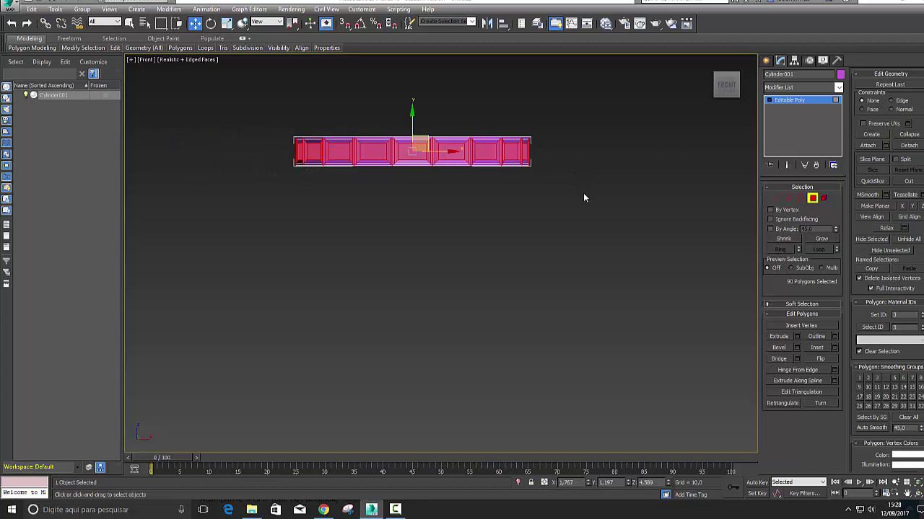
pyautogui.click(788, 198)
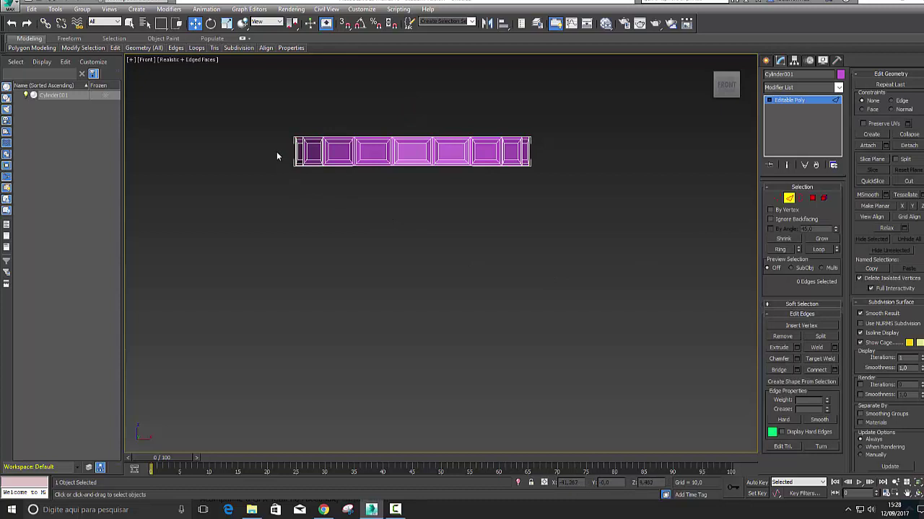
# Select all vertical edges around the side ring, checking the selection in wireframe
pyautogui.moveTo(277, 148); pyautogui.dragTo(394, 151)
pyautogui.moveTo(515, 165); pyautogui.dragTo(560, 154)
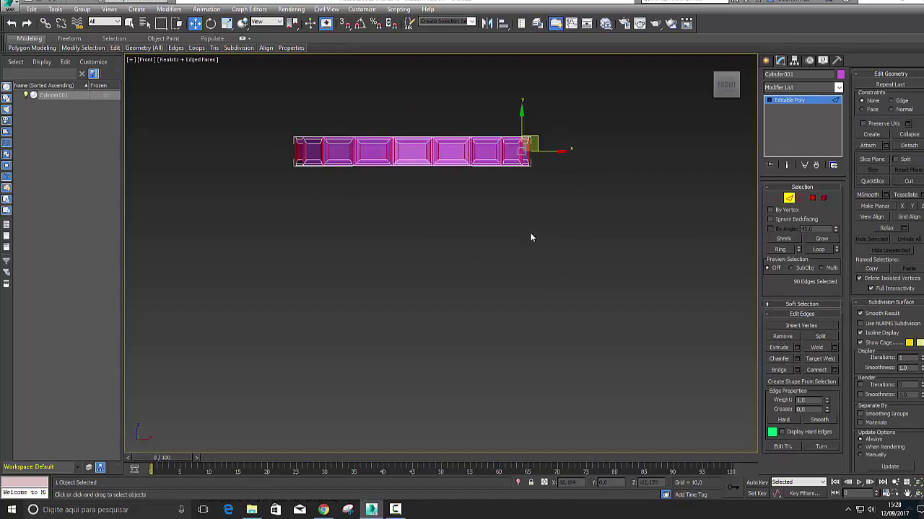
pyautogui.press('F3')
pyautogui.moveTo(433, 245)
pyautogui.keyDown('alt'); pyautogui.mouseDown(button='middle')
pyautogui.moveTo(440, 253)
pyautogui.moveTo(426, 253)
pyautogui.mouseUp(button='middle'); pyautogui.keyUp('alt')
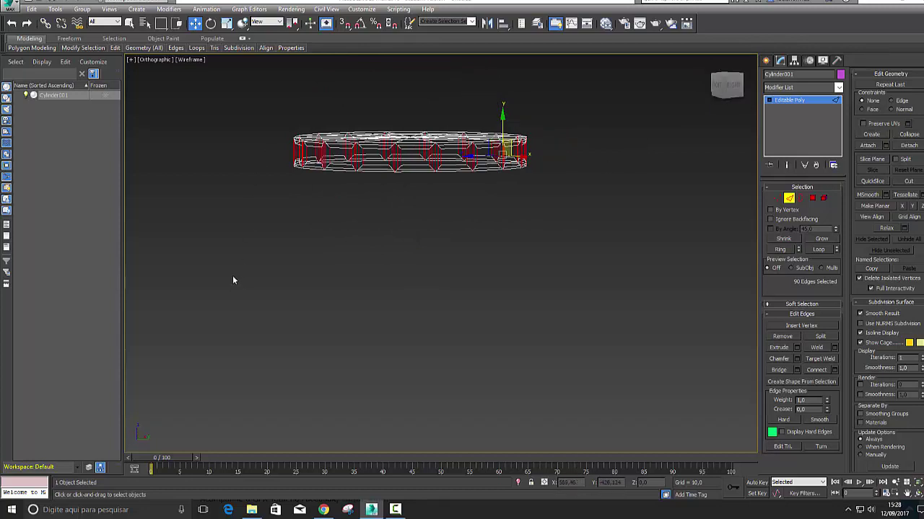
pyautogui.press('F3')
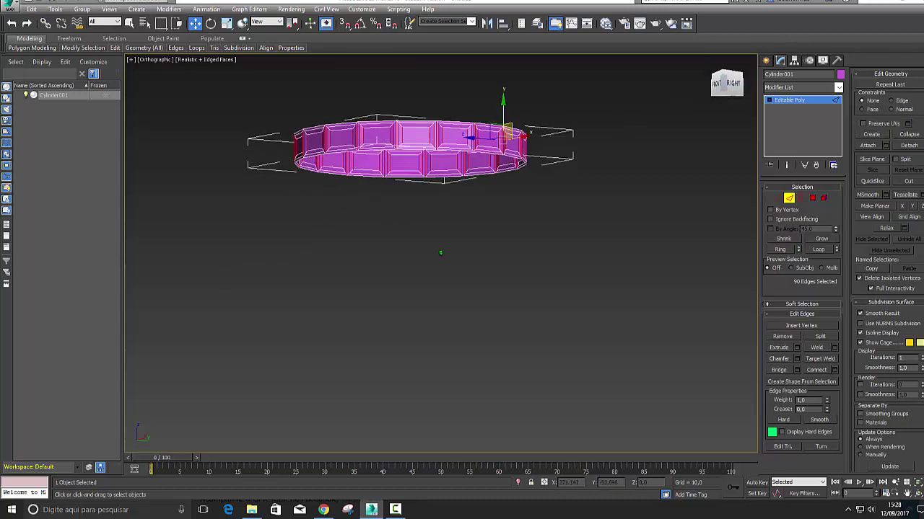
pyautogui.moveTo(714, 92); pyautogui.dragTo(717, 164)
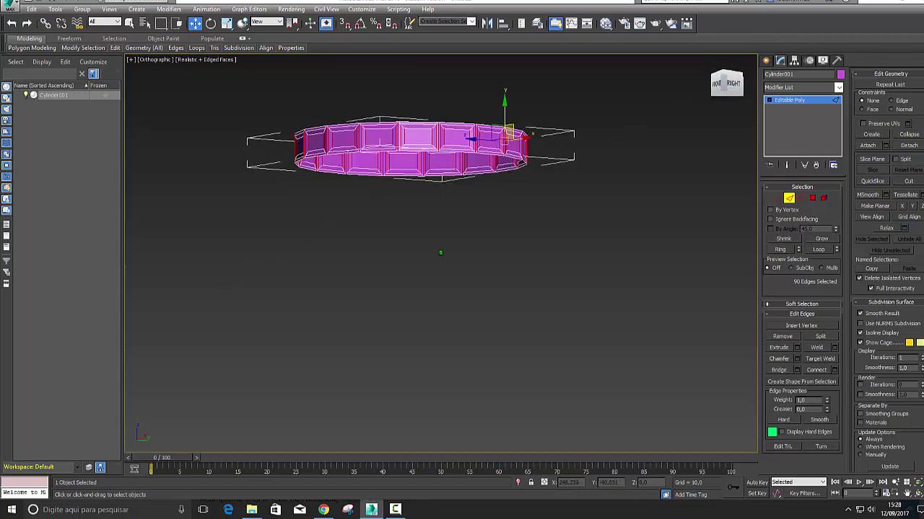
# Connect the 90 selected edges to add a horizontal loop around the middle
pyautogui.click(817, 369)
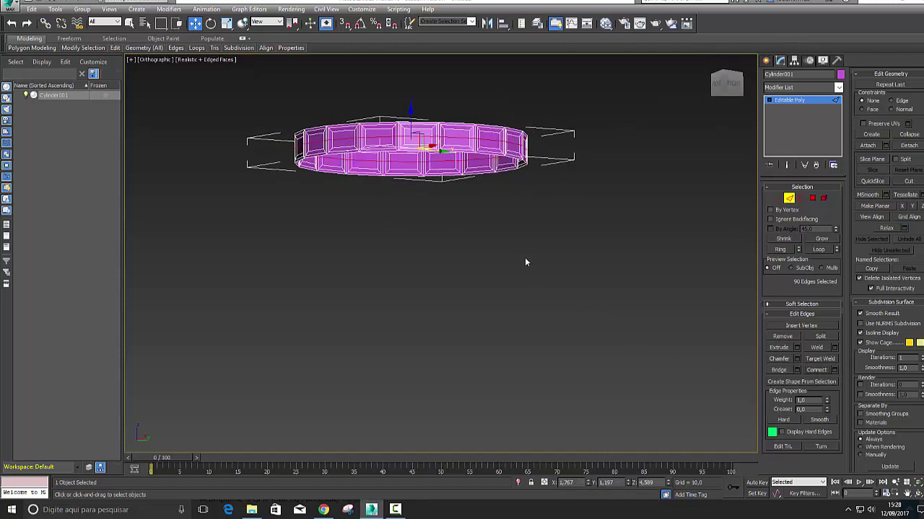
pyautogui.scroll(2, 522, 258)
pyautogui.moveTo(522, 264); pyautogui.dragTo(608, 433, button='middle')
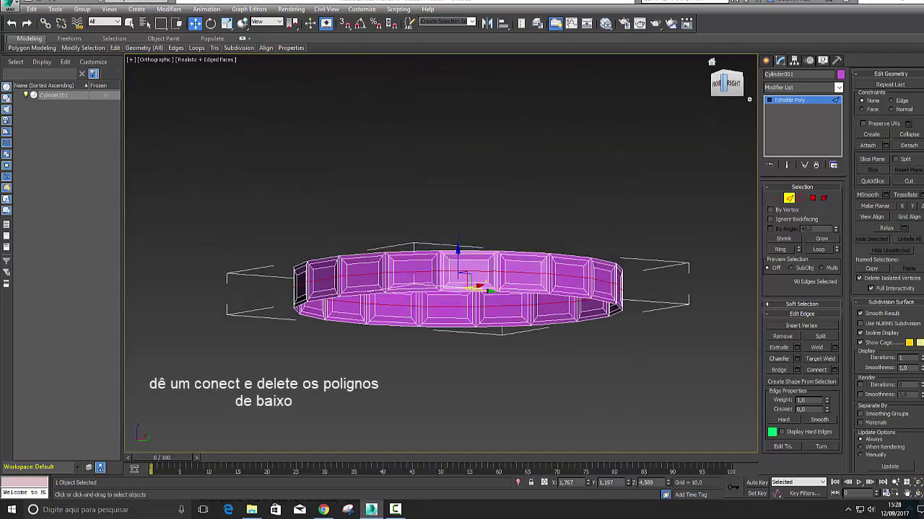
pyautogui.moveTo(724, 97); pyautogui.dragTo(725, 115)
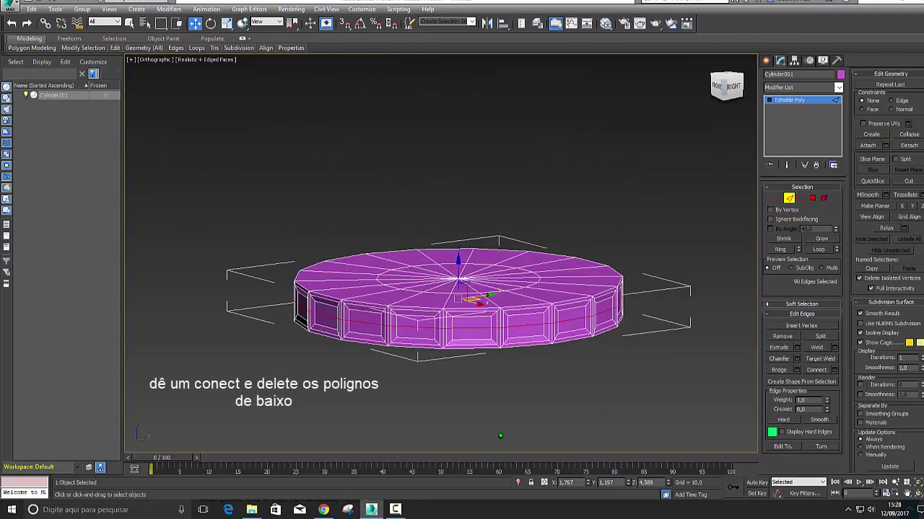
# At Polygon level in Front view, select and delete the 126 polygons below the new loop
pyautogui.click(812, 199)
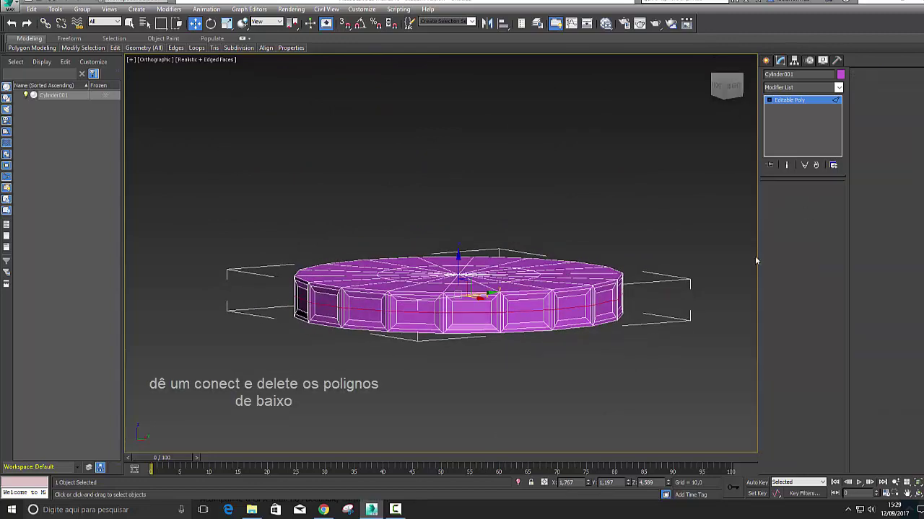
pyautogui.click(254, 352)
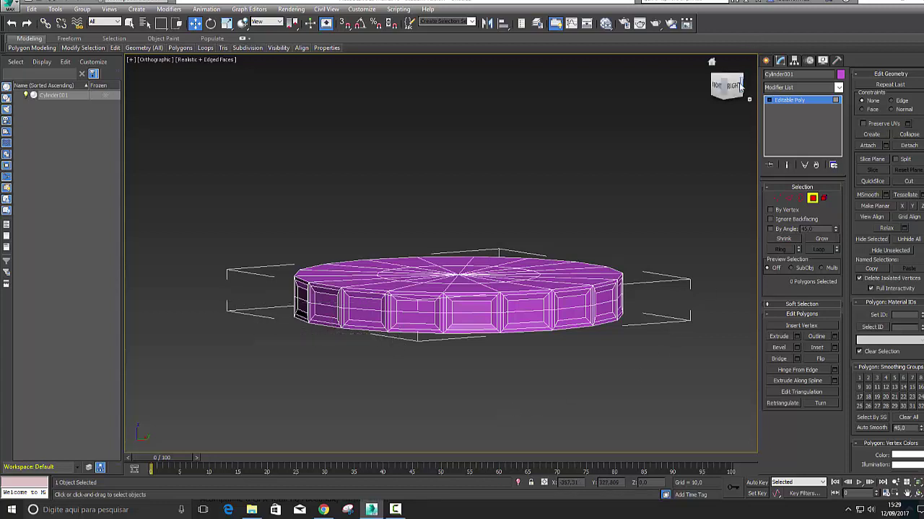
pyautogui.moveTo(660, 353)
pyautogui.keyDown('alt'); pyautogui.mouseDown(button='middle')
pyautogui.moveTo(500, 435)
pyautogui.moveTo(613, 147)
pyautogui.mouseUp(button='middle'); pyautogui.keyUp('alt')
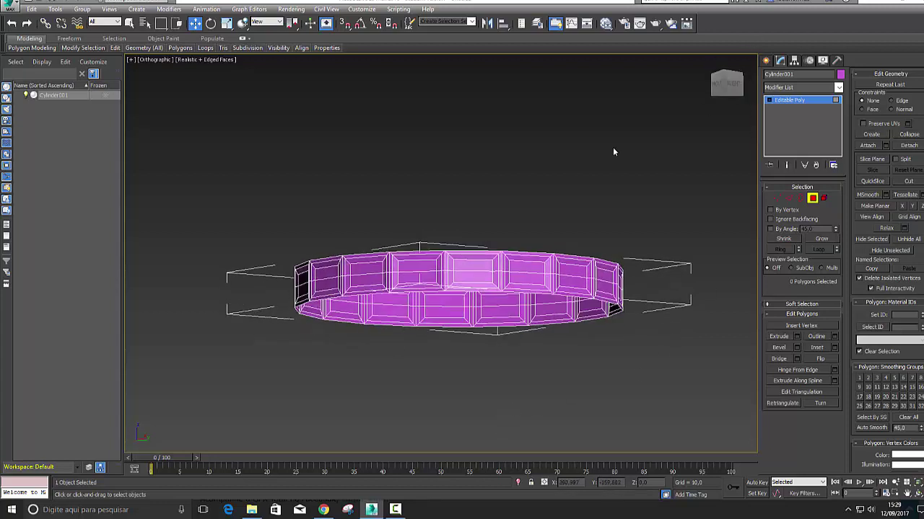
pyautogui.press('f')
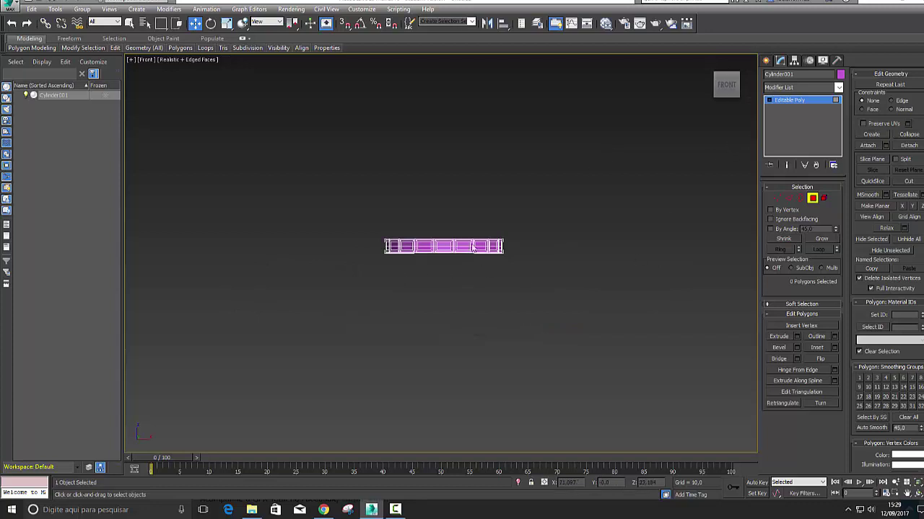
pyautogui.scroll(3, 450, 254)
pyautogui.scroll(2, 446, 272)
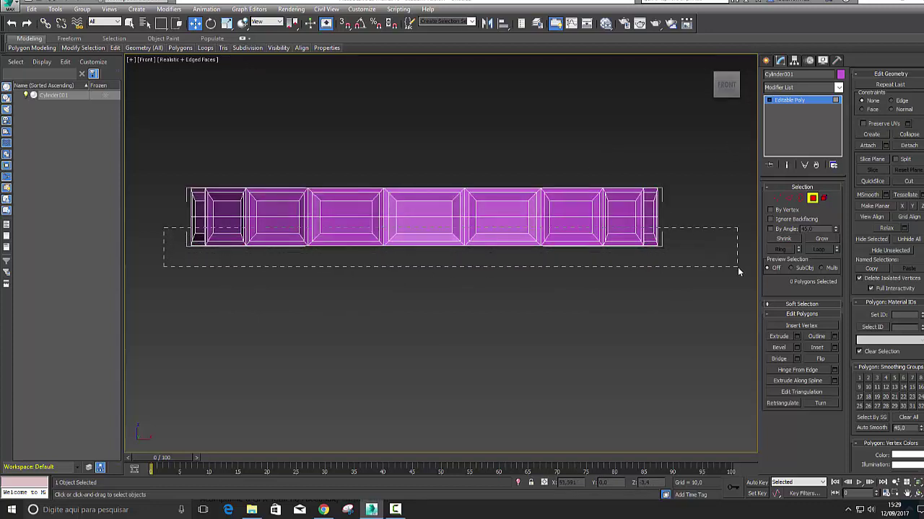
pyautogui.moveTo(196, 239); pyautogui.dragTo(737, 276)
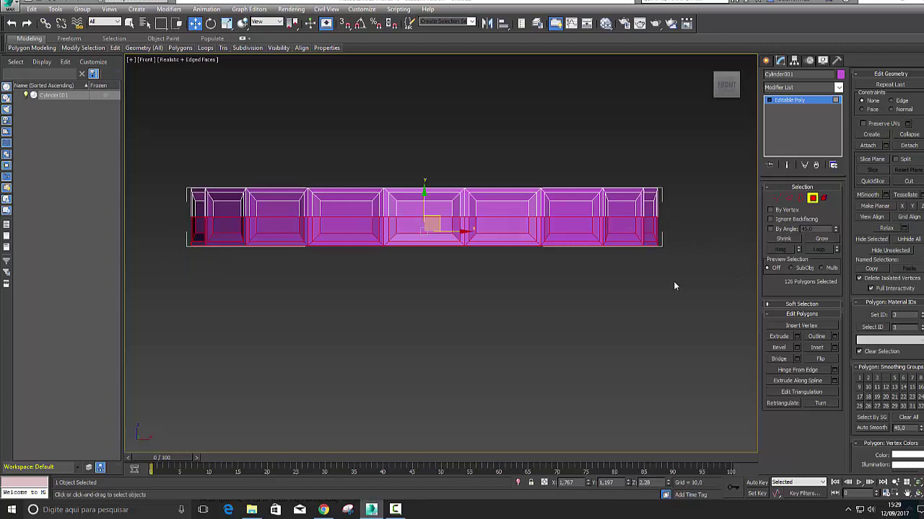
pyautogui.press('Delete')
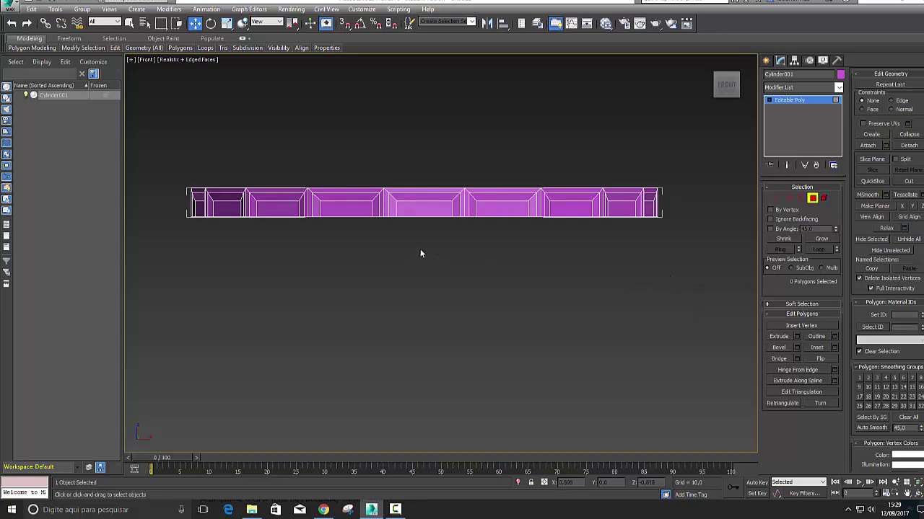
# Select the open bottom border, pull it down and scale it slightly outward
pyautogui.click(788, 197)
pyautogui.moveTo(726, 81); pyautogui.dragTo(715, 87)
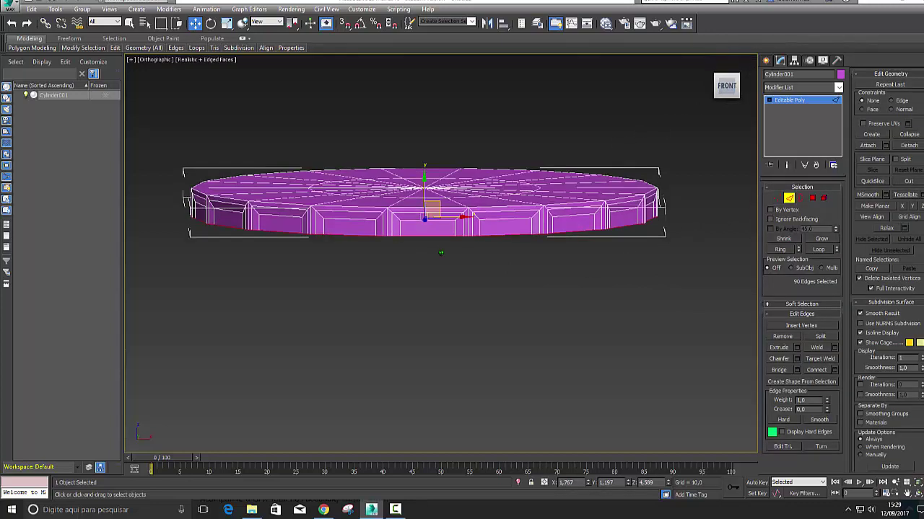
pyautogui.press('3')
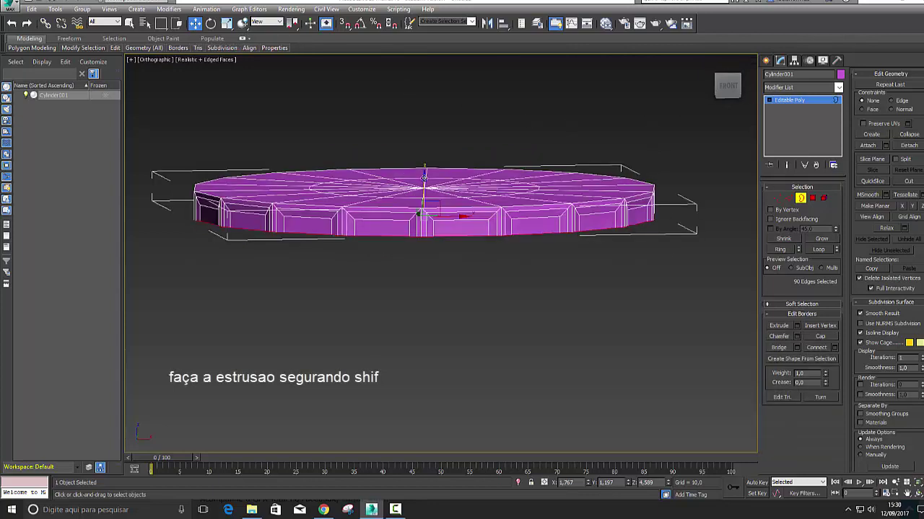
pyautogui.keyDown('shift'); pyautogui.moveTo(424, 180); pyautogui.dragTo(422, 215); pyautogui.keyUp('shift')
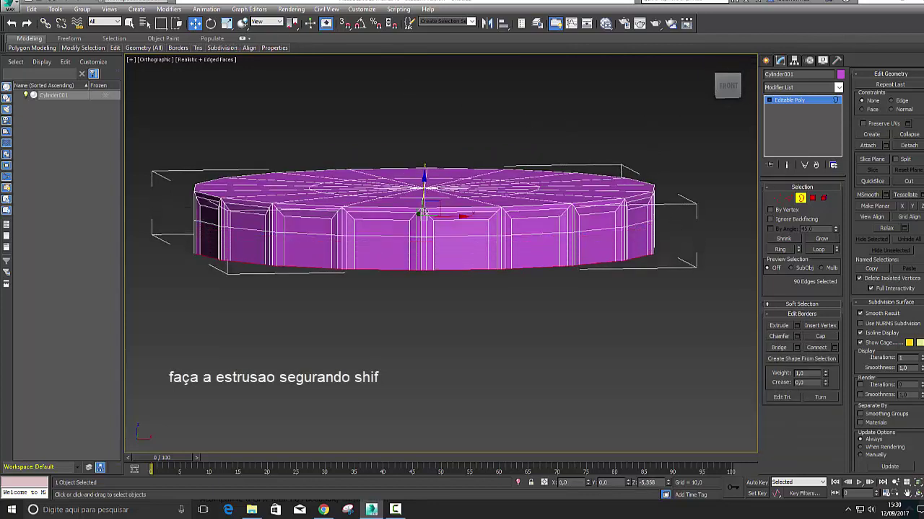
pyautogui.click(227, 23)
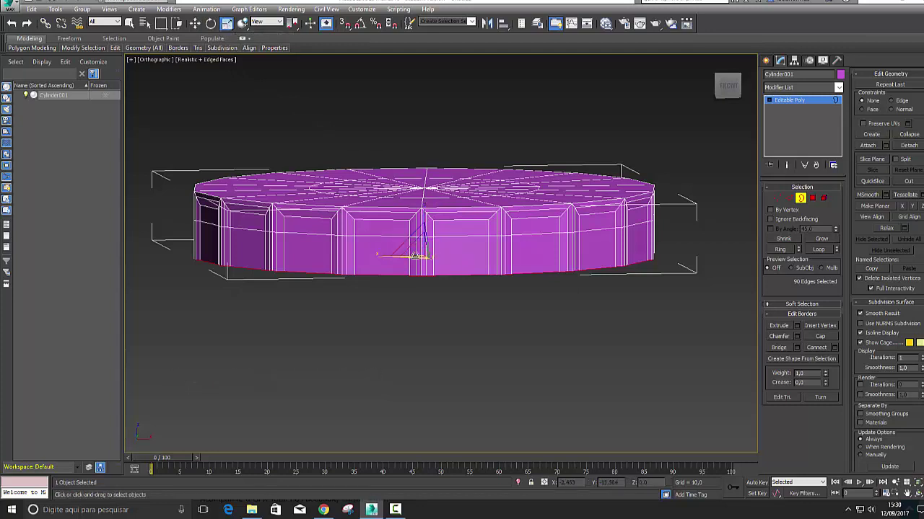
pyautogui.moveTo(418, 248); pyautogui.dragTo(420, 231)
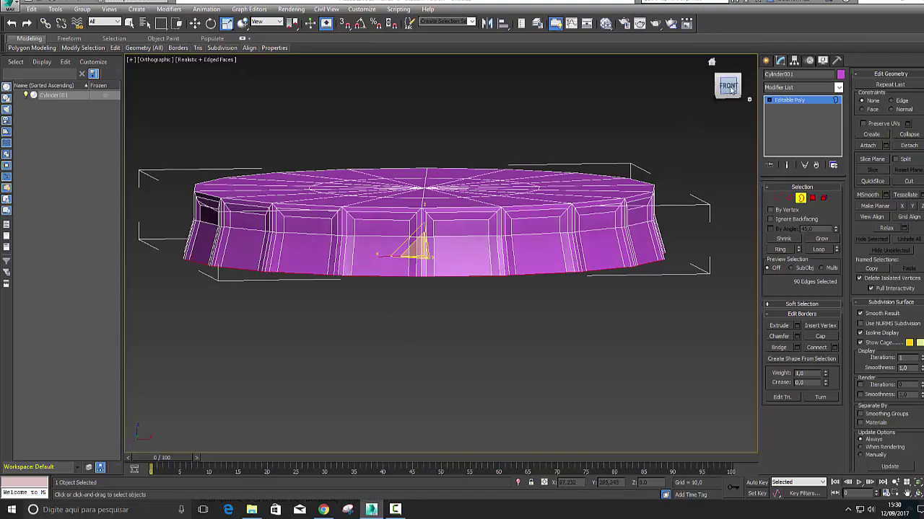
# Lower the bottom border further, widen the rim again, then clear the edge selection
pyautogui.moveTo(725, 86); pyautogui.dragTo(727, 99)
pyautogui.keyDown('alt'); pyautogui.moveTo(440, 253); pyautogui.dragTo(440, 253, button='middle'); pyautogui.keyUp('alt')
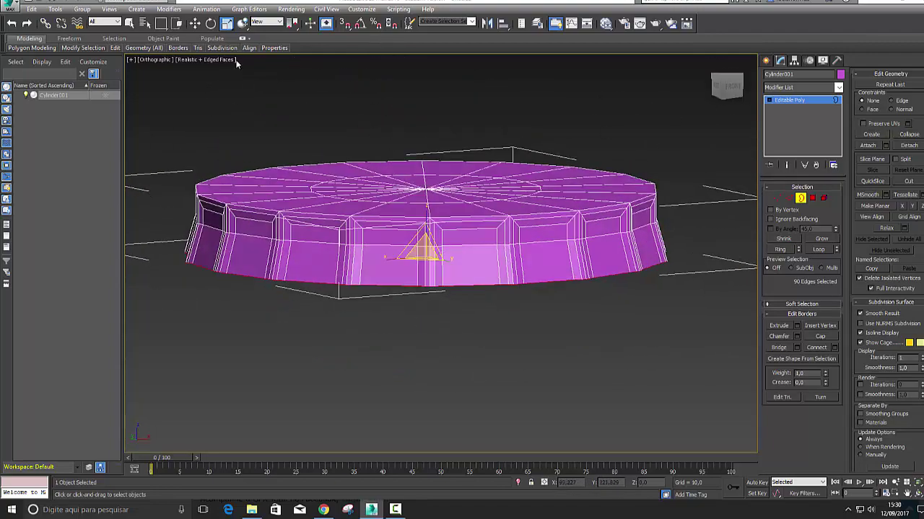
pyautogui.click(193, 24)
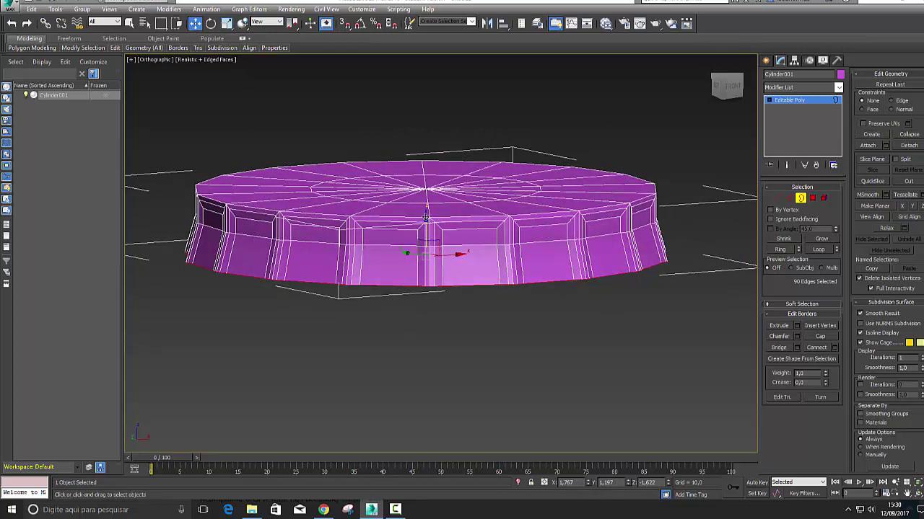
pyautogui.moveTo(426, 217); pyautogui.dragTo(425, 232)
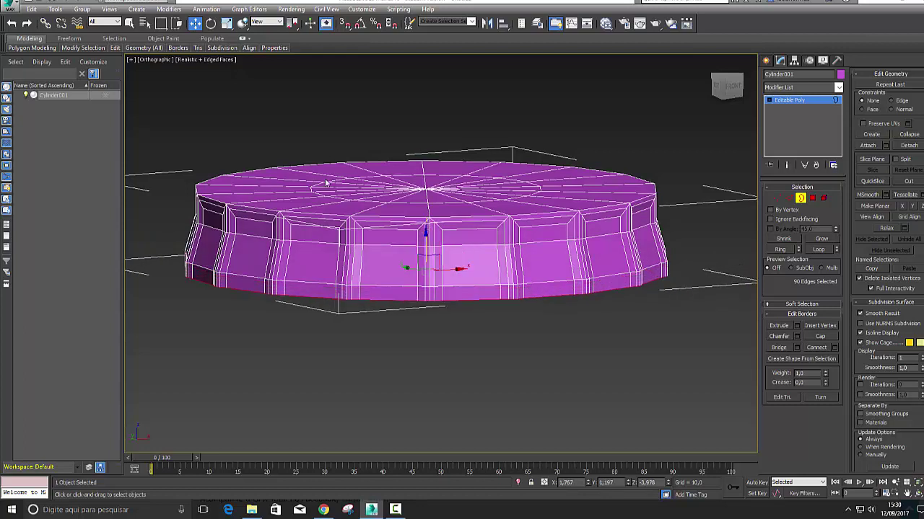
pyautogui.click(227, 23)
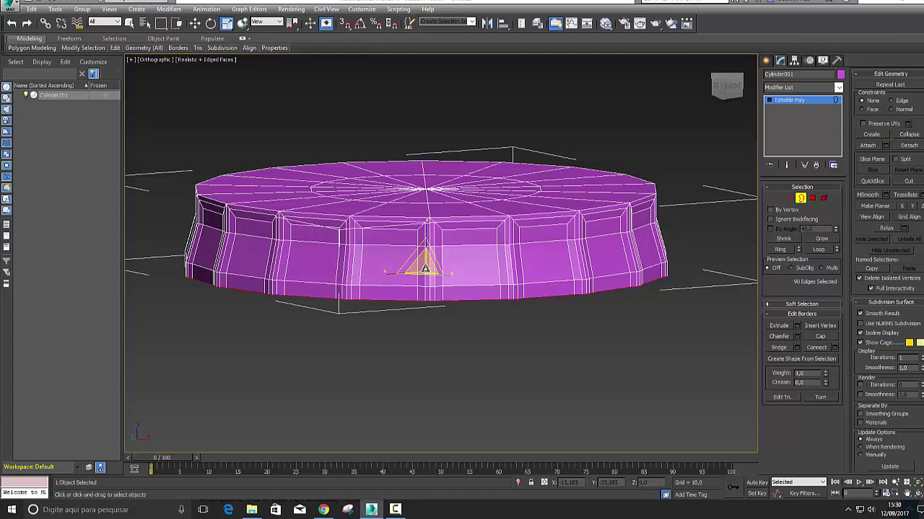
pyautogui.moveTo(425, 269); pyautogui.dragTo(428, 267)
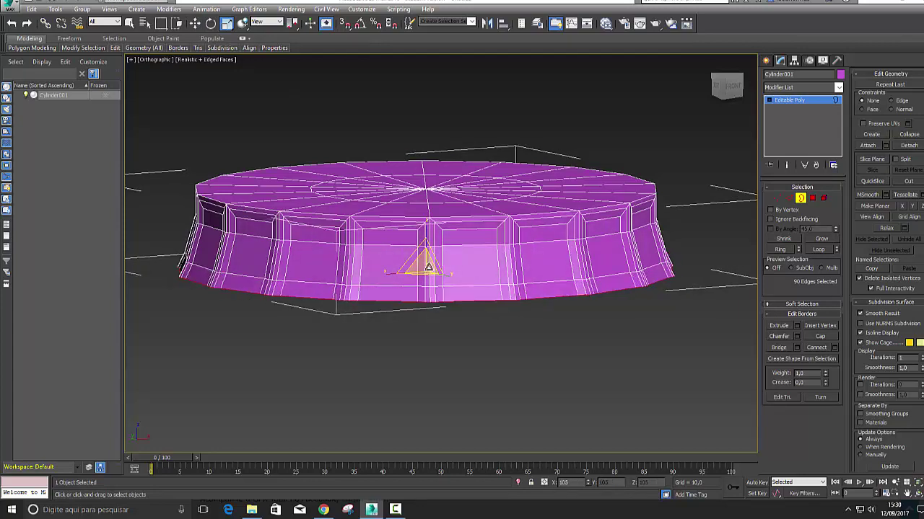
pyautogui.click(692, 164)
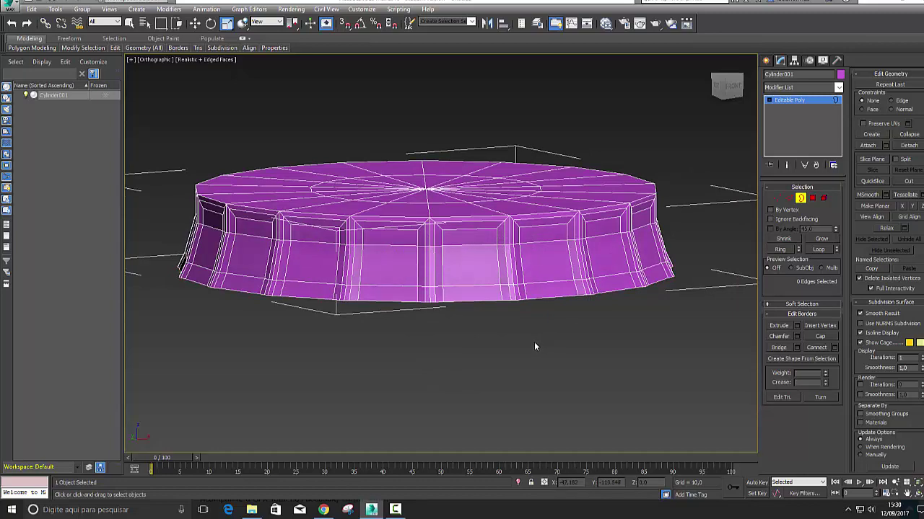
# Select the top's centre vertex and convert it to the ring of faces around it
pyautogui.click(733, 88)
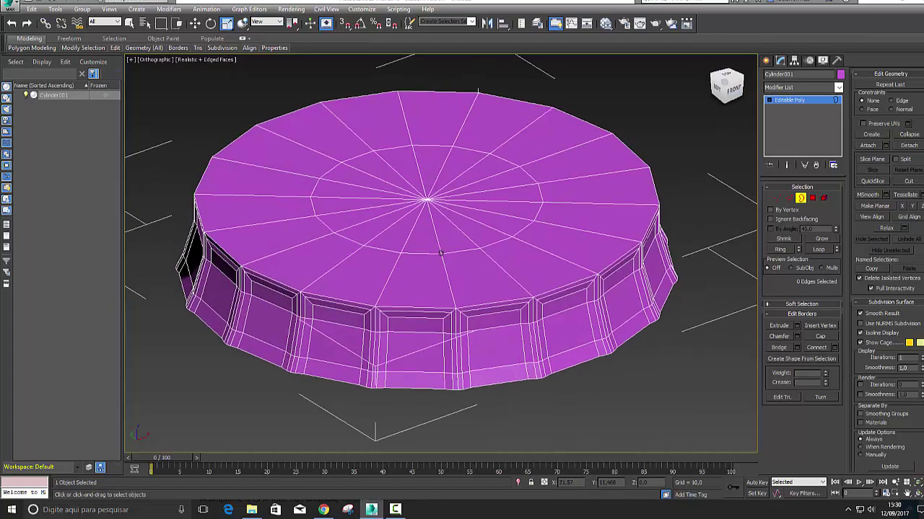
pyautogui.click(777, 199)
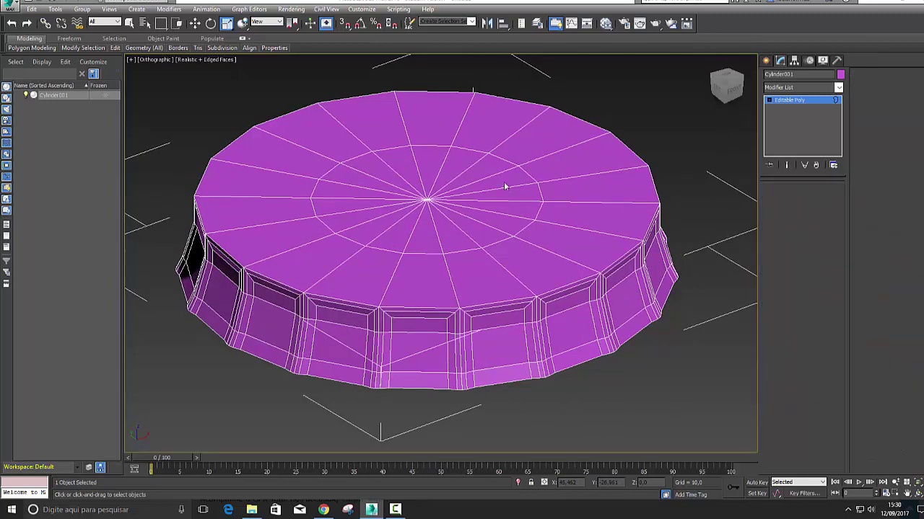
pyautogui.click(425, 202)
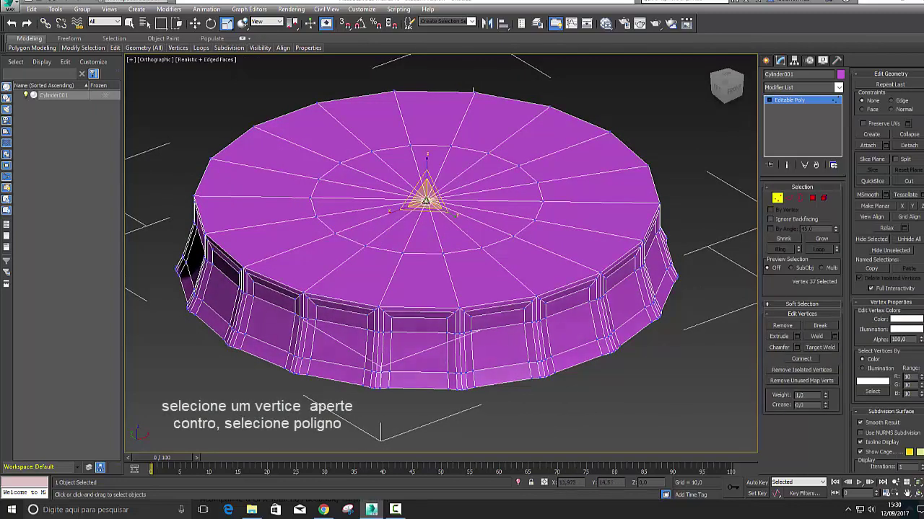
pyautogui.keyDown('ctrl'); pyautogui.click(811, 198); pyautogui.keyUp('ctrl')
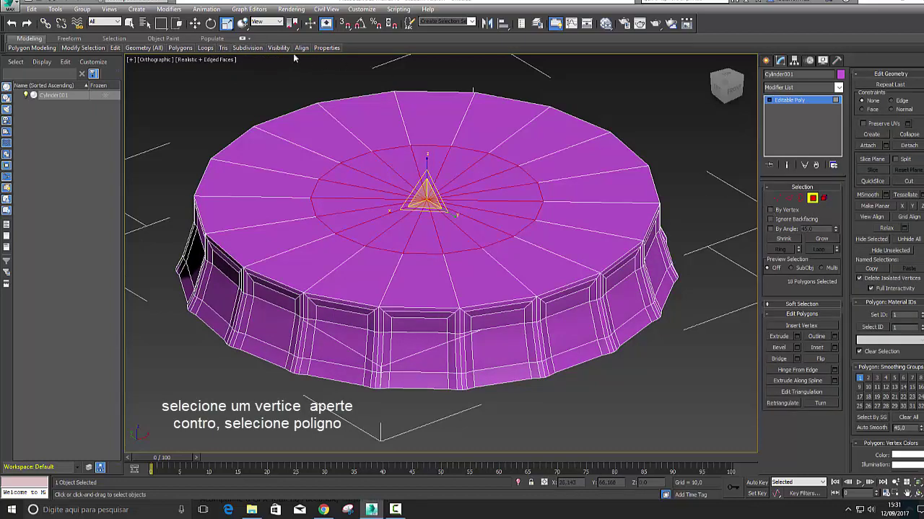
pyautogui.press('F4')
pyautogui.press('F4')
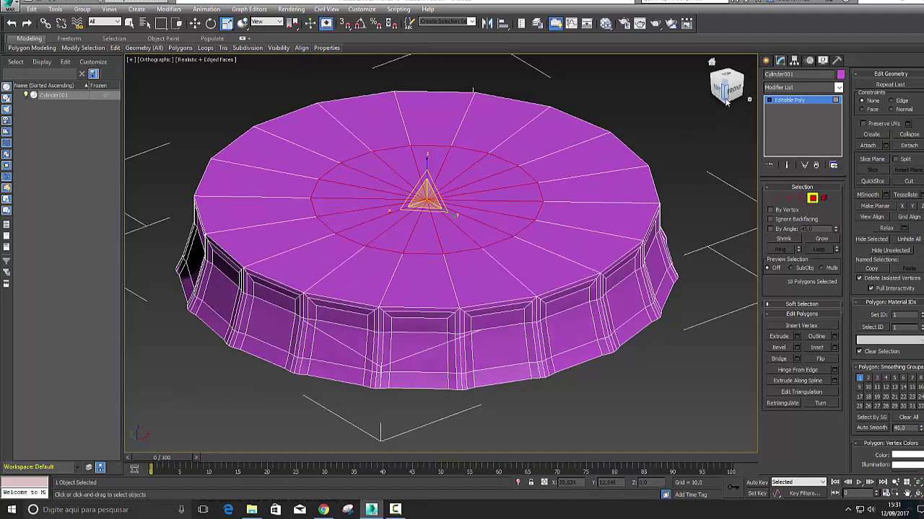
pyautogui.moveTo(433, 216)
pyautogui.keyDown('alt'); pyautogui.mouseDown(button='middle')
pyautogui.moveTo(440, 253)
pyautogui.moveTo(440, 216)
pyautogui.mouseUp(button='middle'); pyautogui.keyUp('alt')
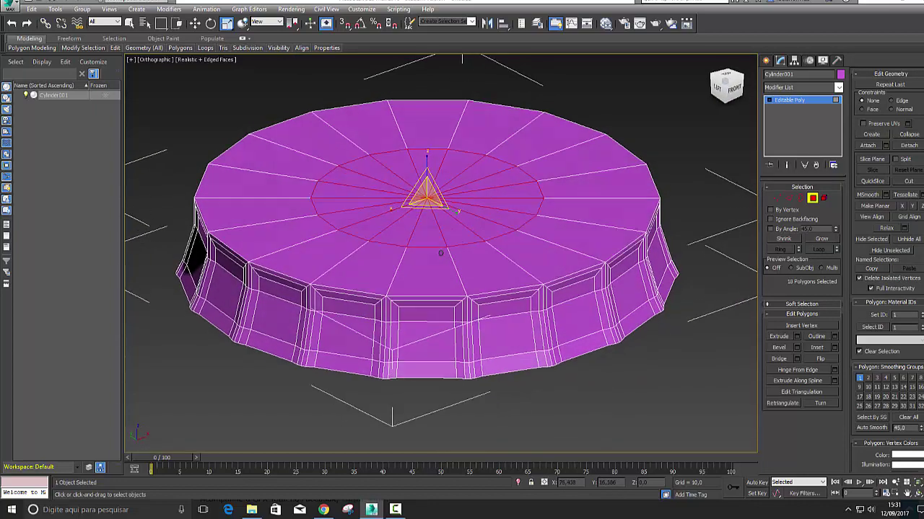
# Grow the selection to the second face ring, test raising it, then undo the move
pyautogui.click(821, 239)
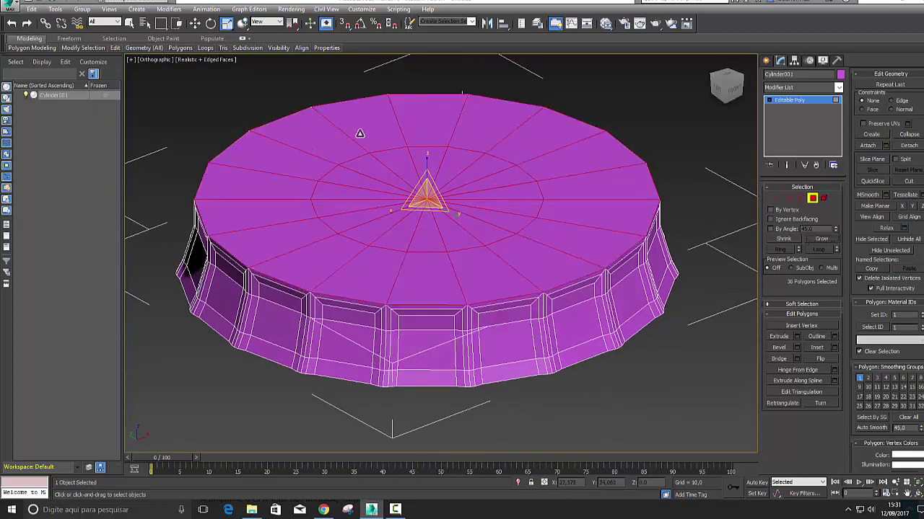
pyautogui.click(195, 24)
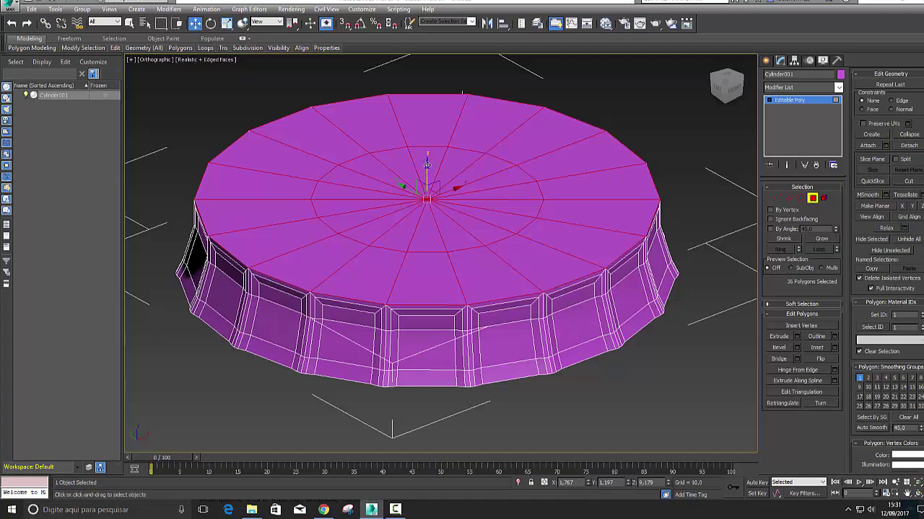
pyautogui.moveTo(427, 164); pyautogui.dragTo(428, 154)
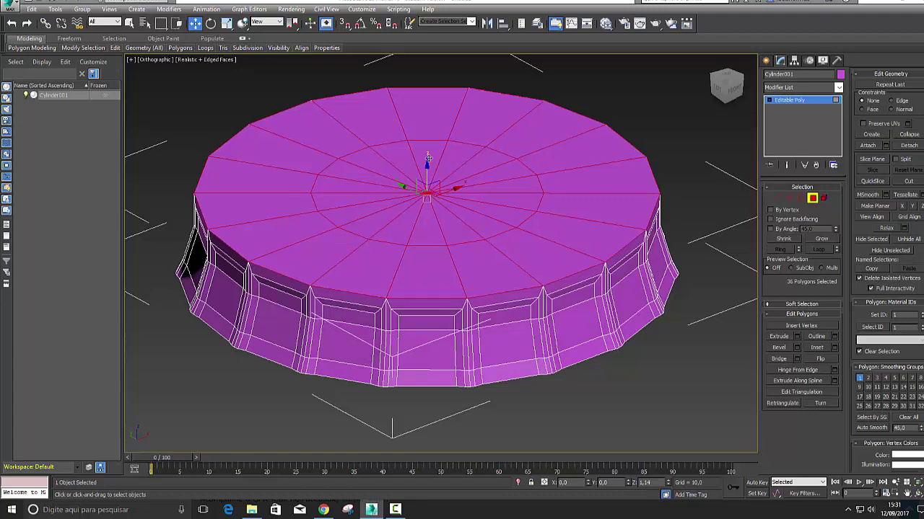
pyautogui.hotkey('ctrl', 'z')
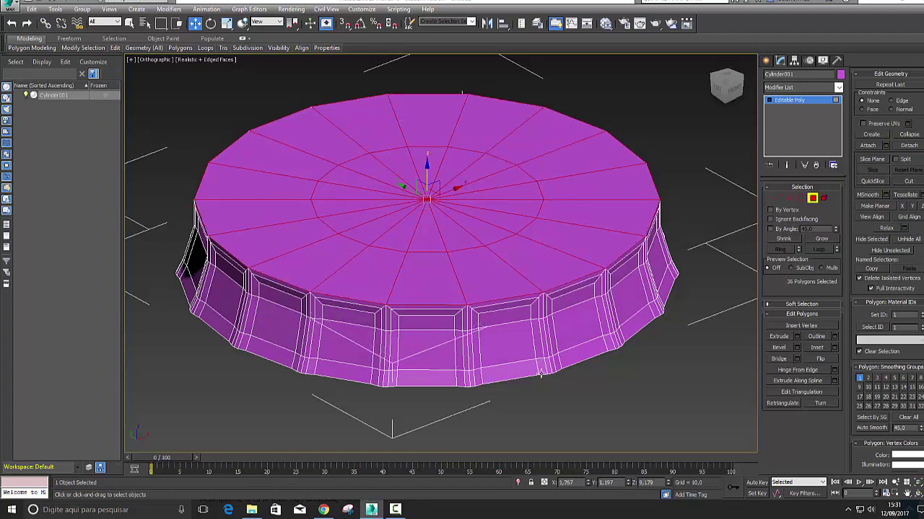
# Bevel the top faces up 1.612 with a -2.261 outline, then shrink the selection
pyautogui.click(797, 347)
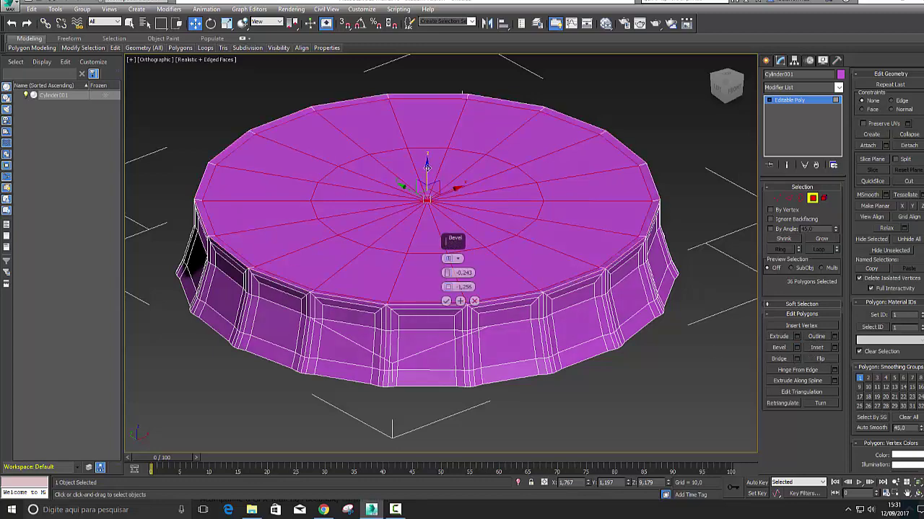
pyautogui.moveTo(427, 166); pyautogui.dragTo(427, 157)
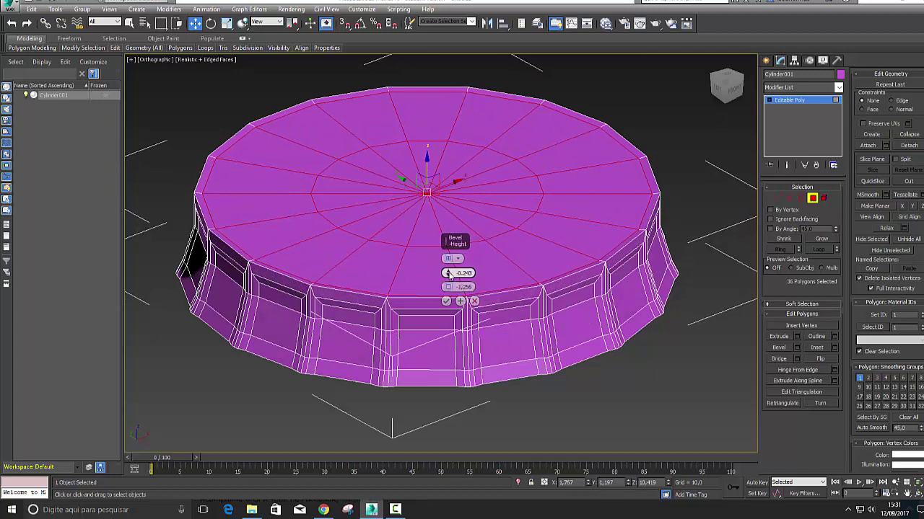
pyautogui.moveTo(448, 275); pyautogui.dragTo(447, 268)
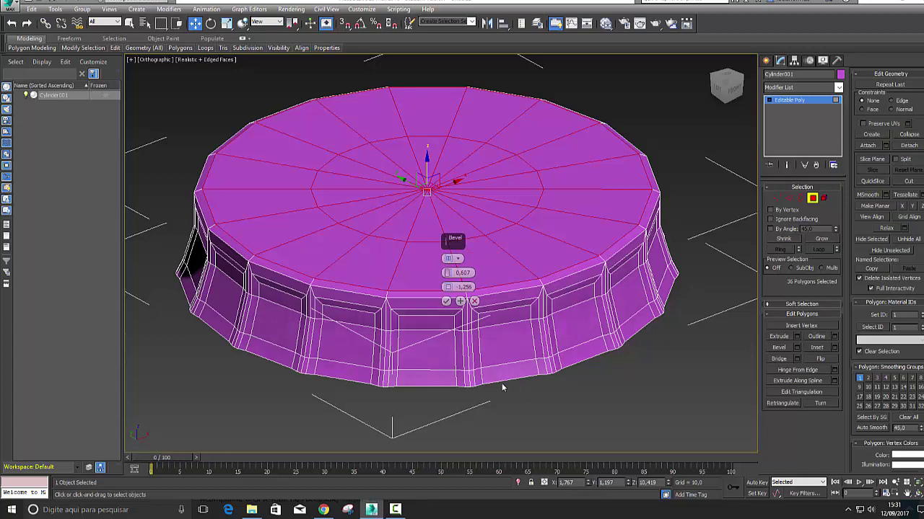
pyautogui.hotkey('ctrl', 'z')
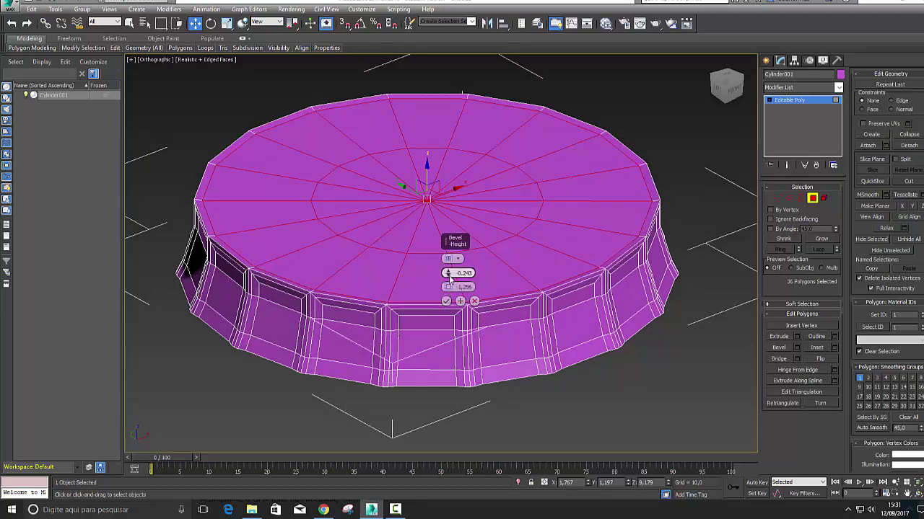
pyautogui.moveTo(447, 273); pyautogui.dragTo(449, 256)
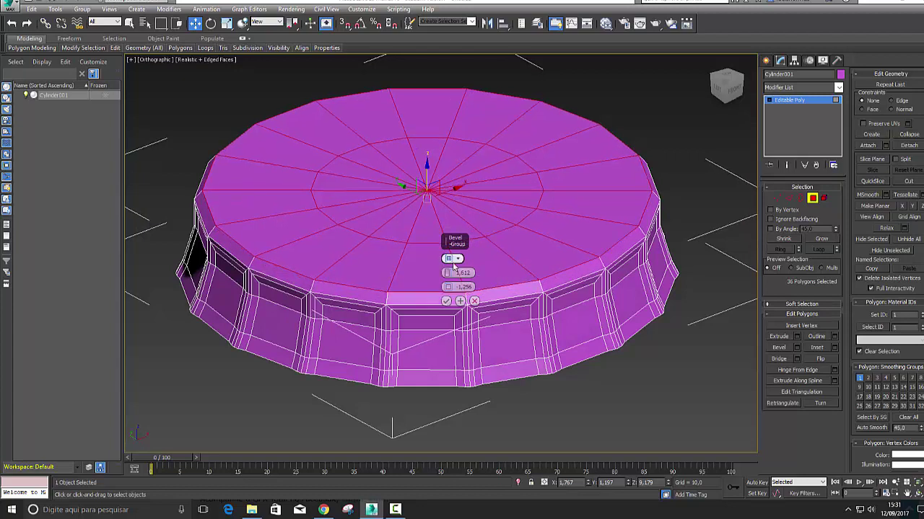
pyautogui.moveTo(448, 288); pyautogui.dragTo(448, 288)
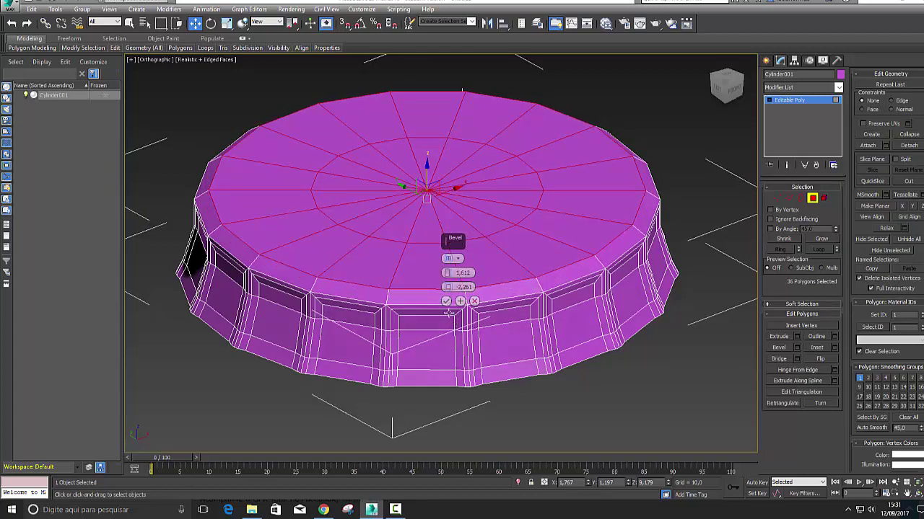
pyautogui.click(447, 302)
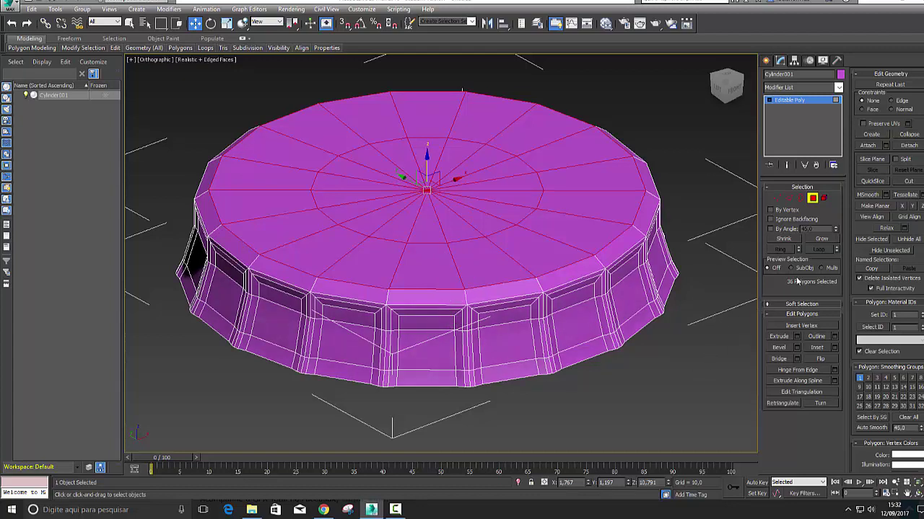
pyautogui.click(783, 238)
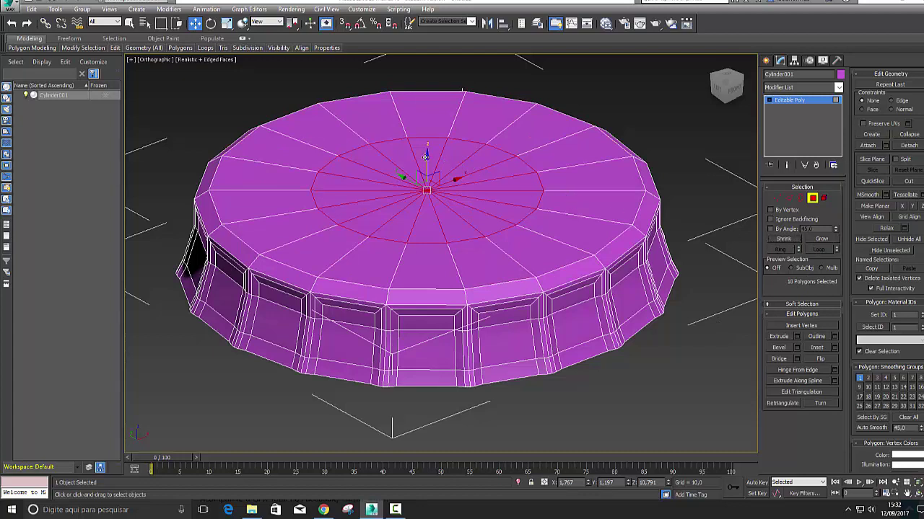
# Raise the inner top faces slightly, then connect the 18 radial top edges into a new concentric loop
pyautogui.moveTo(426, 155); pyautogui.dragTo(427, 146)
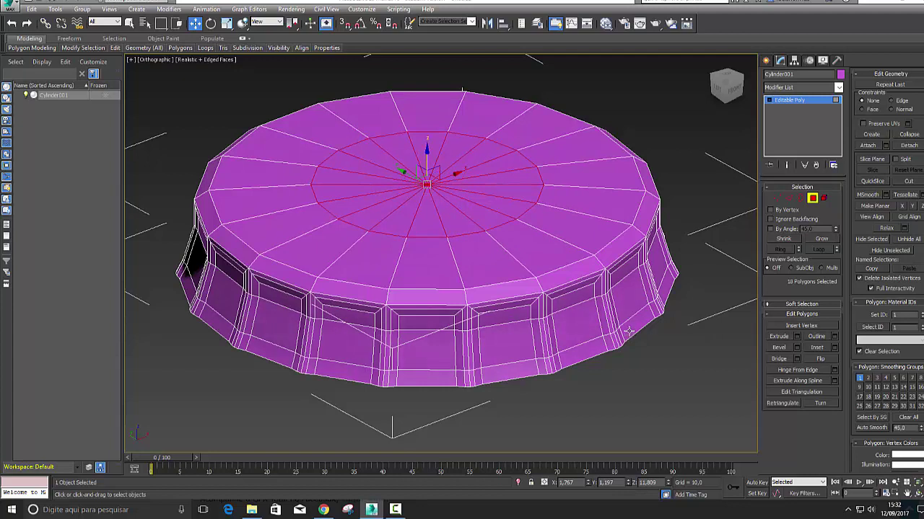
pyautogui.click(700, 311)
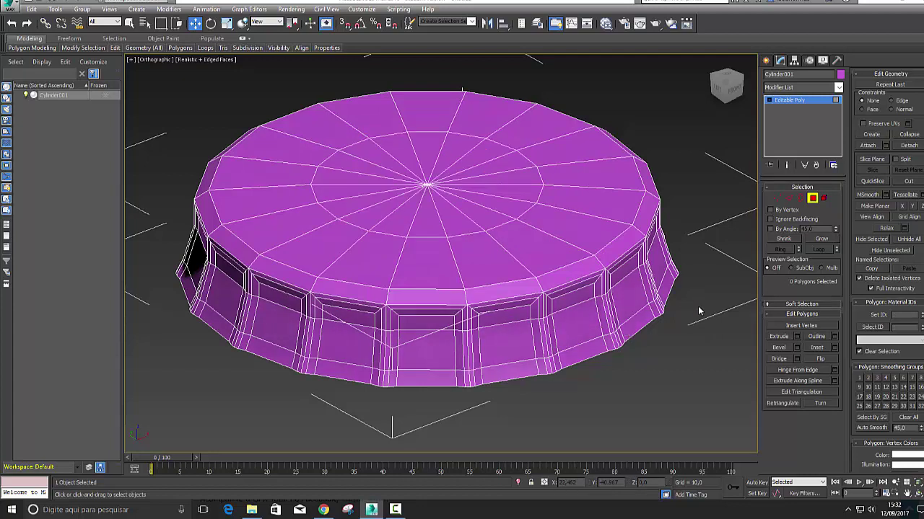
pyautogui.click(789, 198)
pyautogui.click(573, 211)
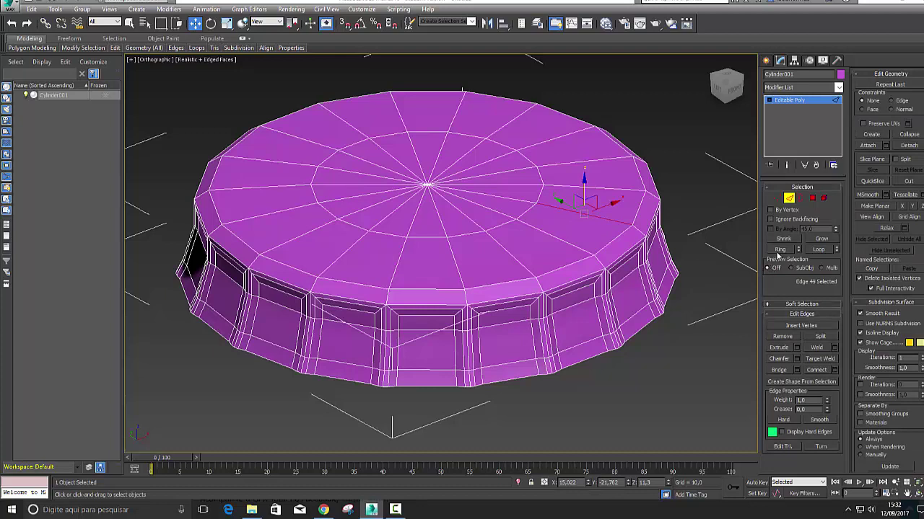
pyautogui.click(779, 250)
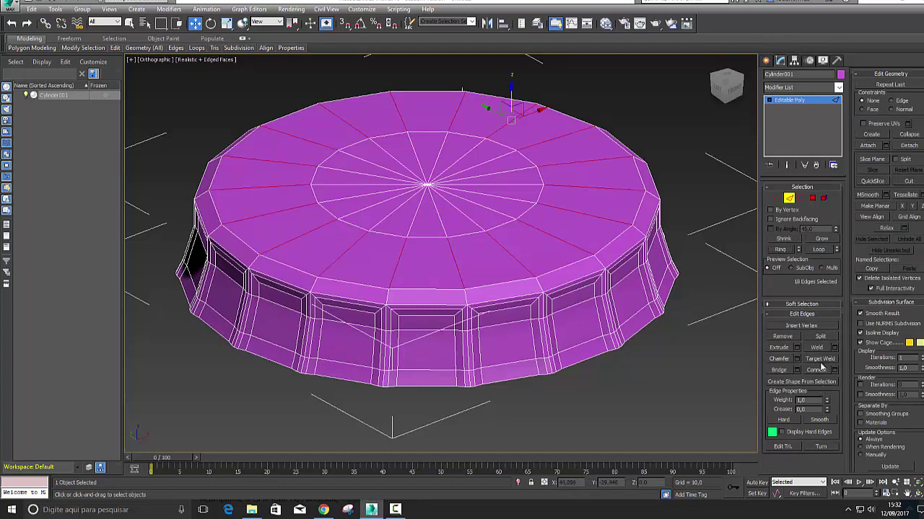
pyautogui.click(816, 370)
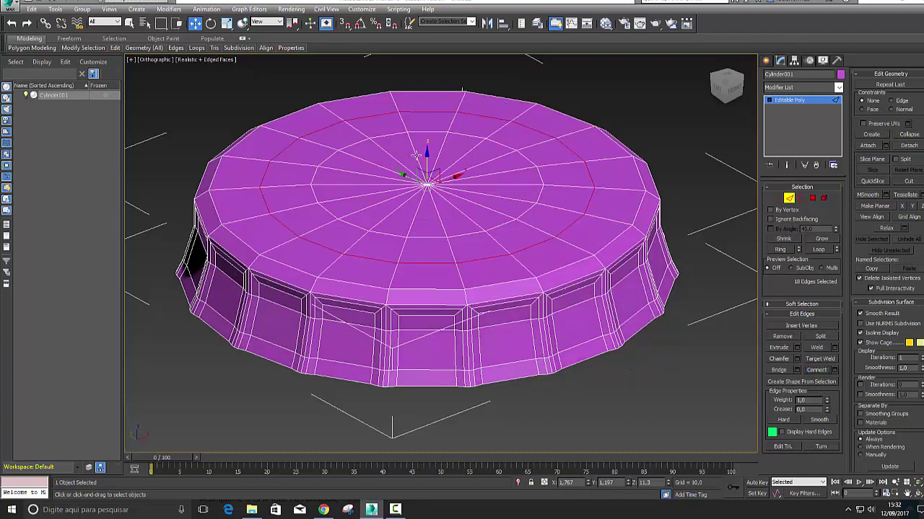
pyautogui.click(692, 397)
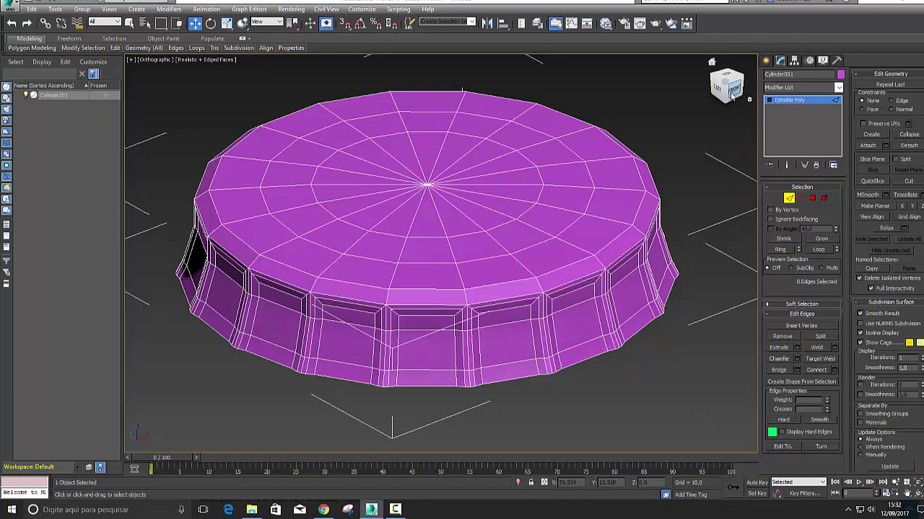
# Add a Shell modifier to the cap with Inner Amount 0.19 and Outer Amount 1.0
pyautogui.moveTo(731, 94); pyautogui.dragTo(728, 72)
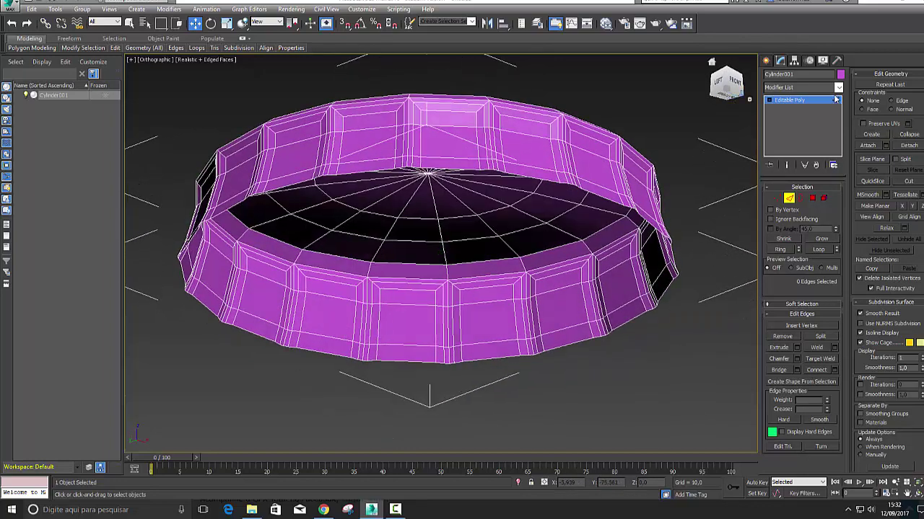
pyautogui.click(837, 88)
pyautogui.scroll(-2, 839, 254)
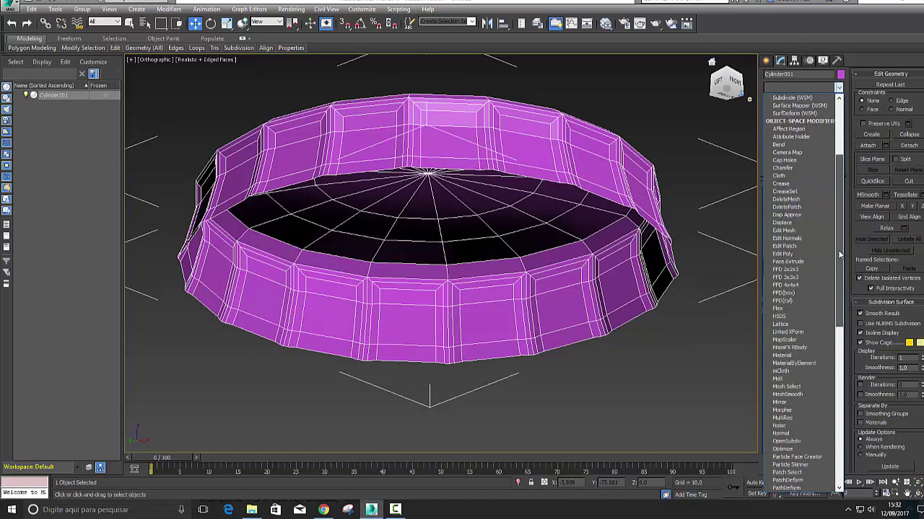
pyautogui.moveTo(839, 254); pyautogui.dragTo(839, 371)
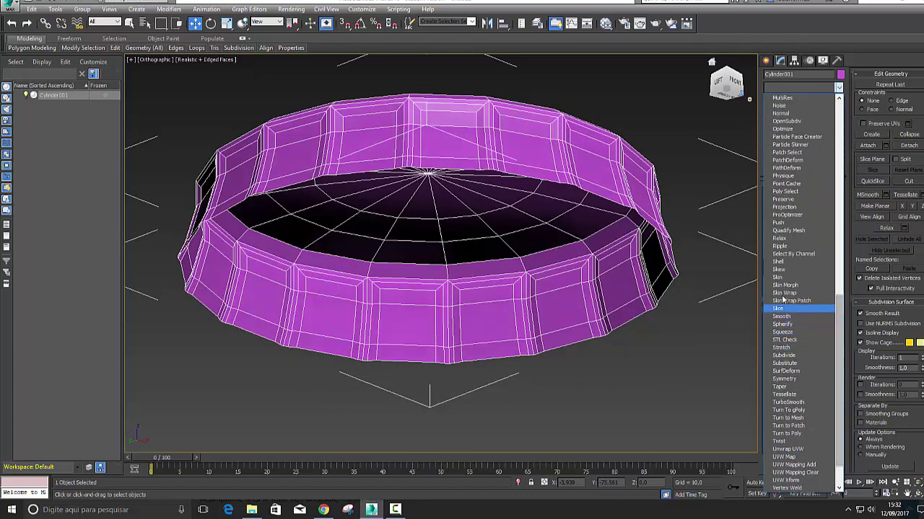
pyautogui.click(778, 264)
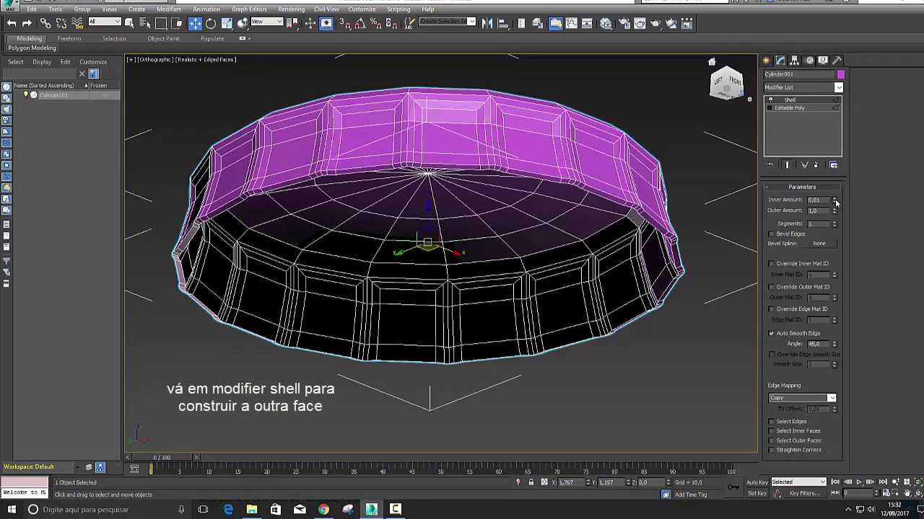
pyautogui.moveTo(836, 205); pyautogui.dragTo(839, 187)
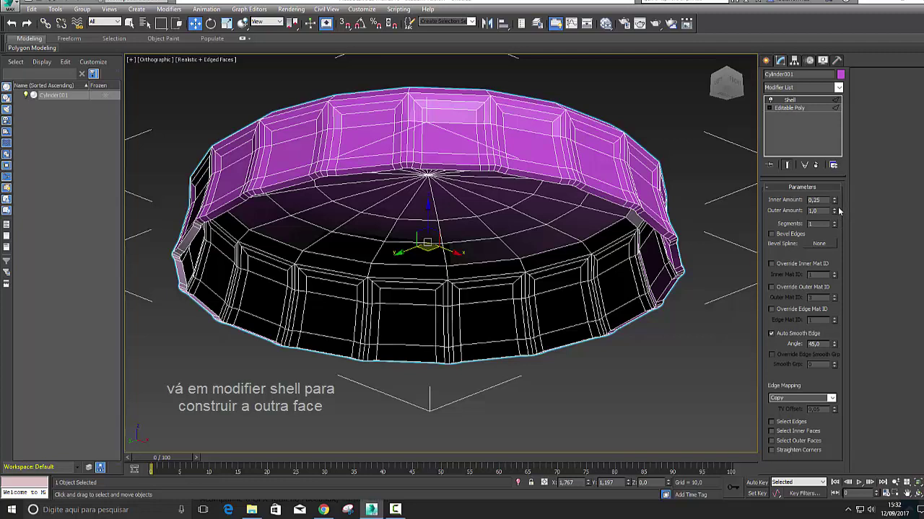
pyautogui.moveTo(838, 208); pyautogui.dragTo(839, 204)
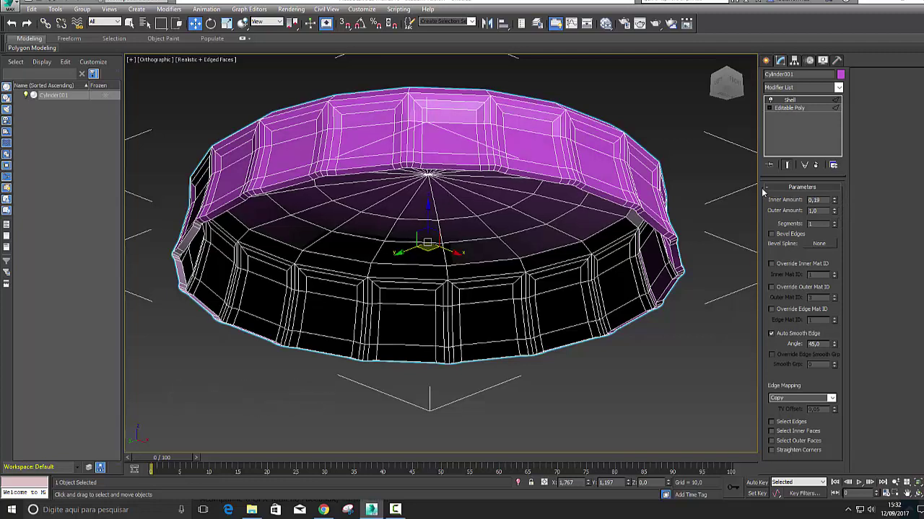
pyautogui.click(725, 81)
pyautogui.hotkey('shift', 'z')
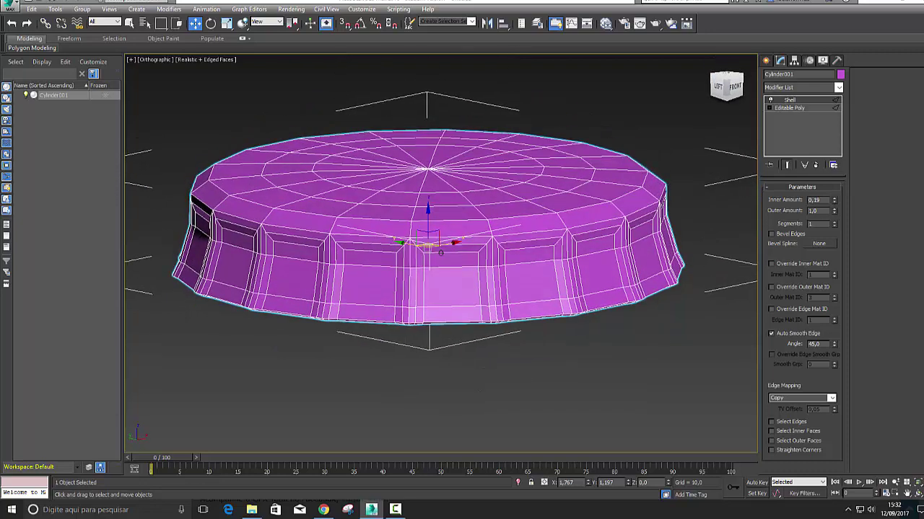
# Collapse the Shell modifier into the mesh and convert the cap to an Editable Poly
pyautogui.rightClick(794, 101)
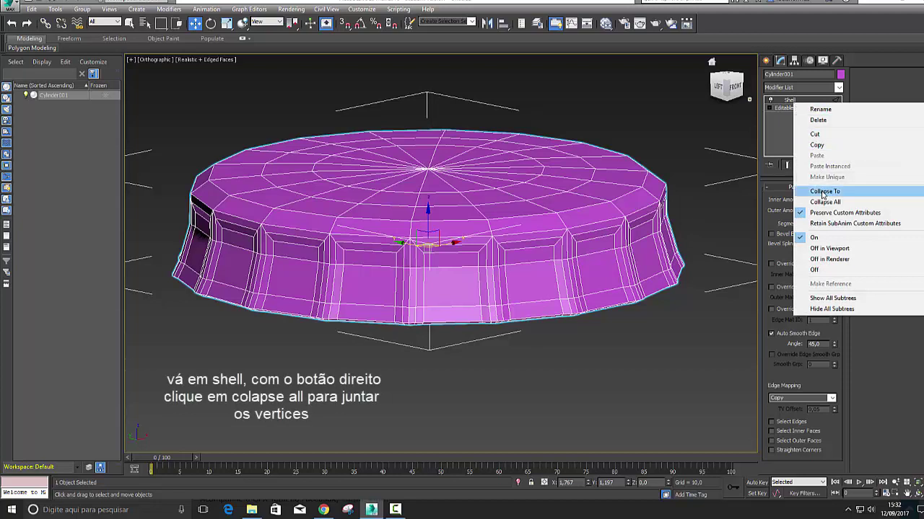
pyautogui.click(824, 202)
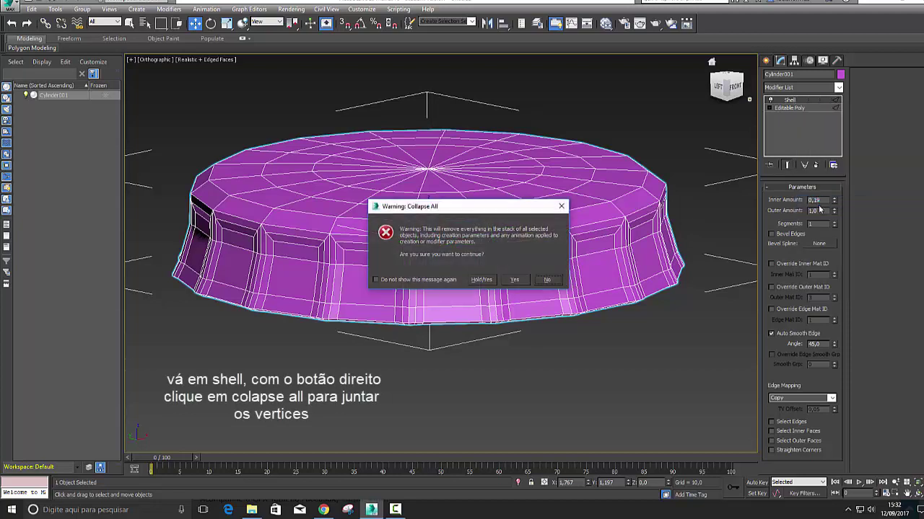
pyautogui.click(520, 283)
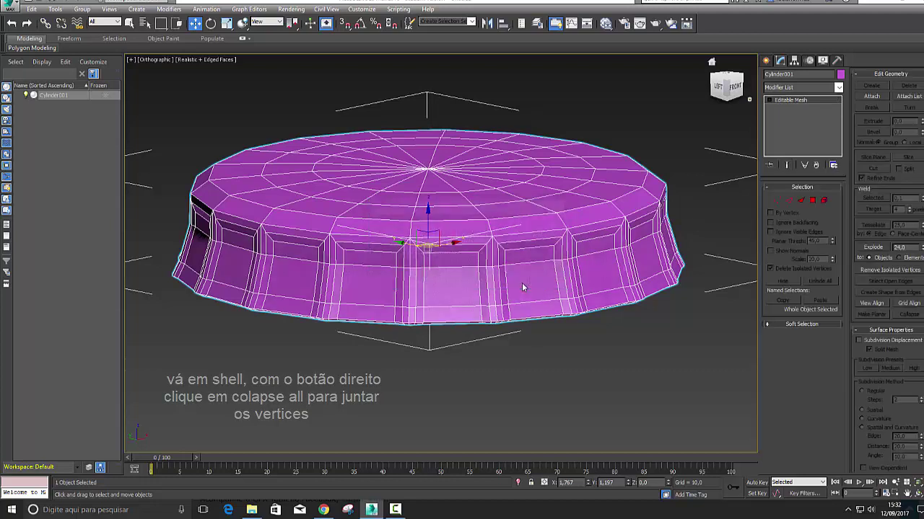
pyautogui.rightClick(785, 101)
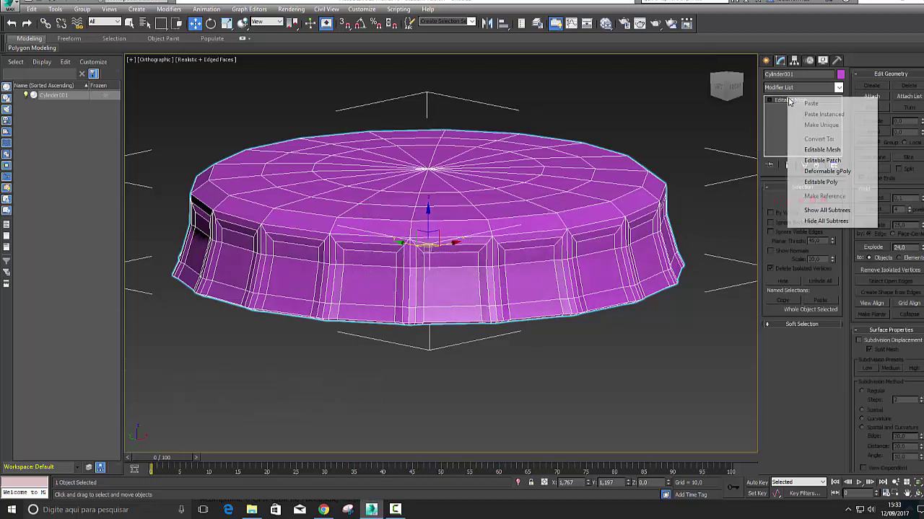
pyautogui.click(821, 181)
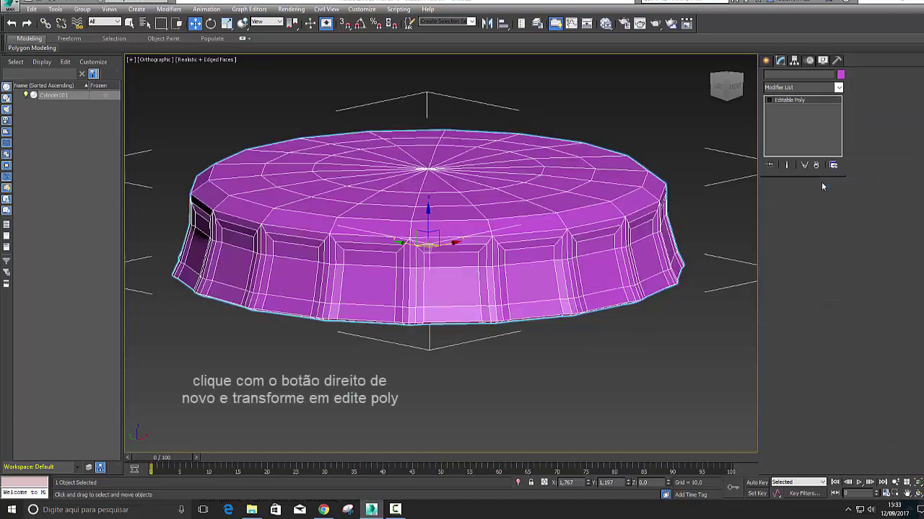
# Select the circular edge loop and chamfer it by 1.464 into two parallel loops
pyautogui.moveTo(725, 86); pyautogui.dragTo(721, 57)
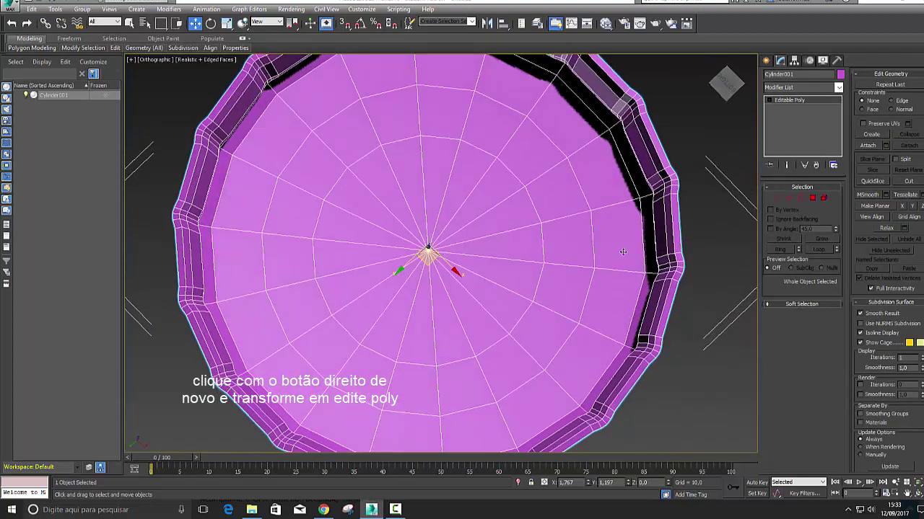
pyautogui.click(789, 197)
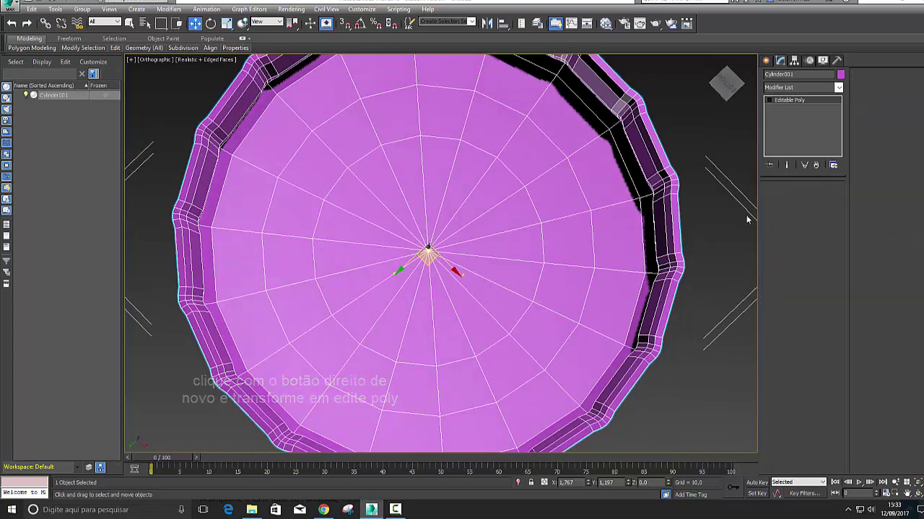
pyautogui.click(593, 254)
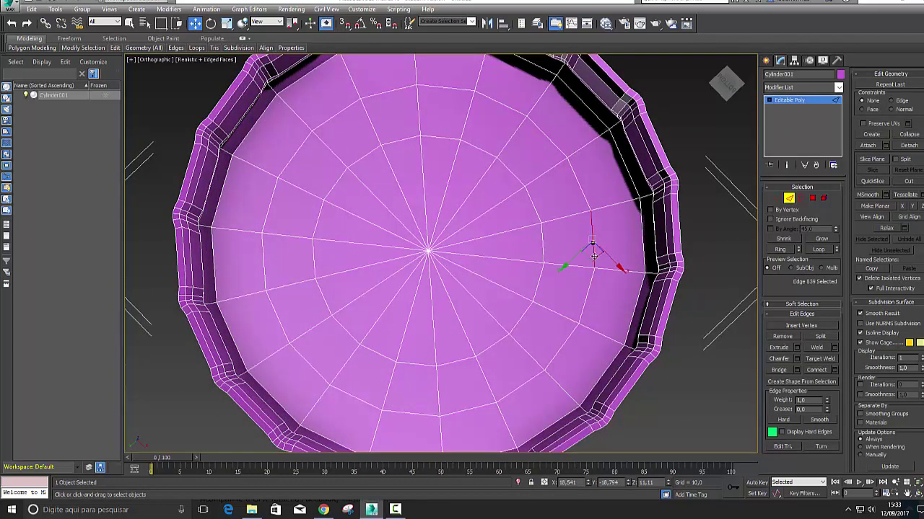
pyautogui.click(781, 249)
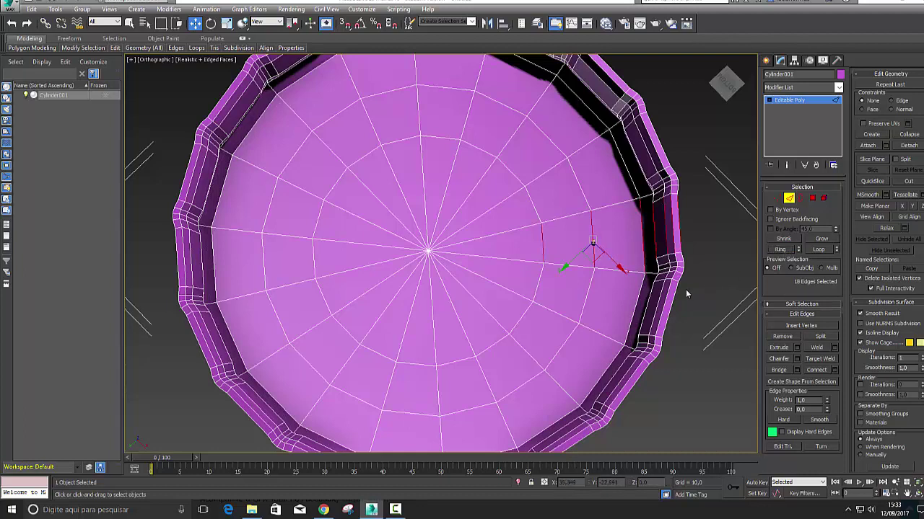
pyautogui.hotkey('ctrl', 'z')
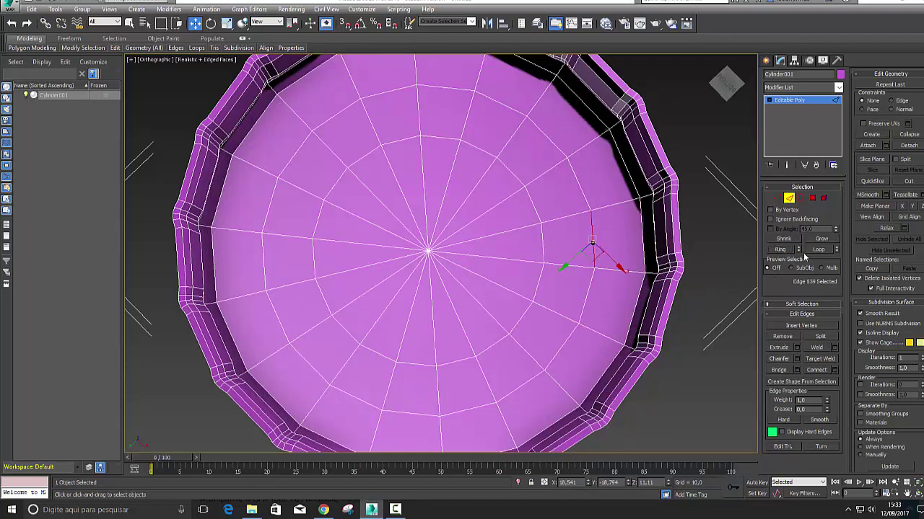
pyautogui.click(814, 250)
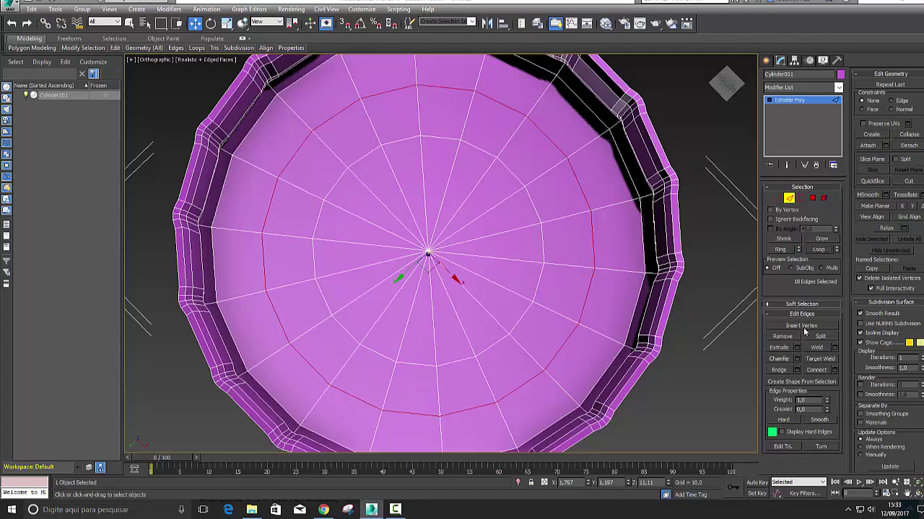
pyautogui.click(798, 360)
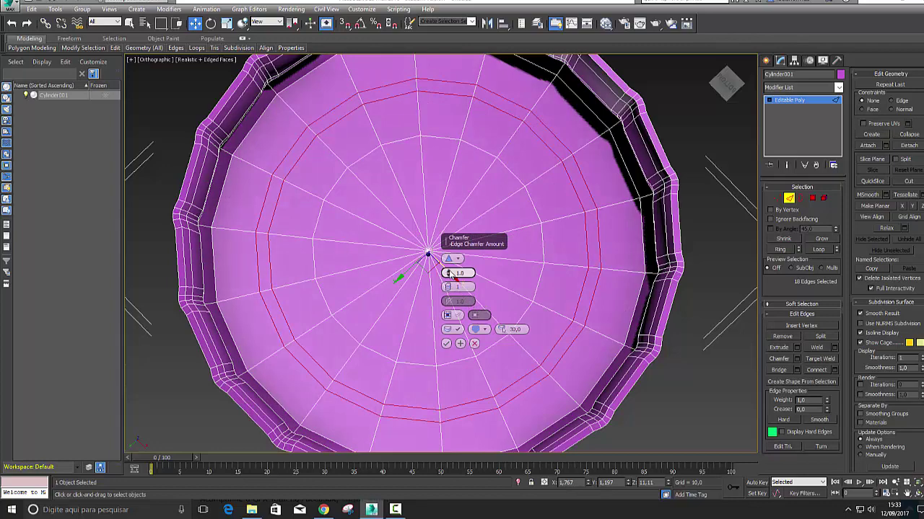
pyautogui.moveTo(453, 278); pyautogui.dragTo(449, 268)
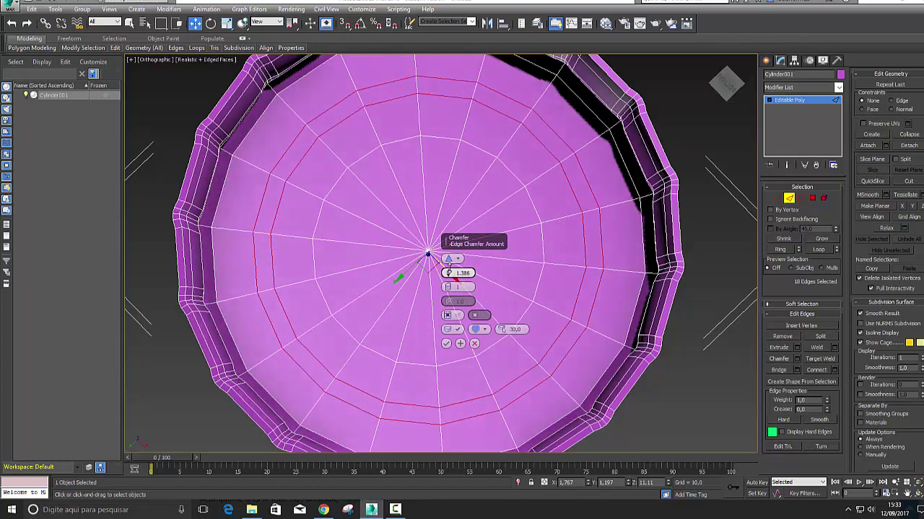
pyautogui.click(446, 344)
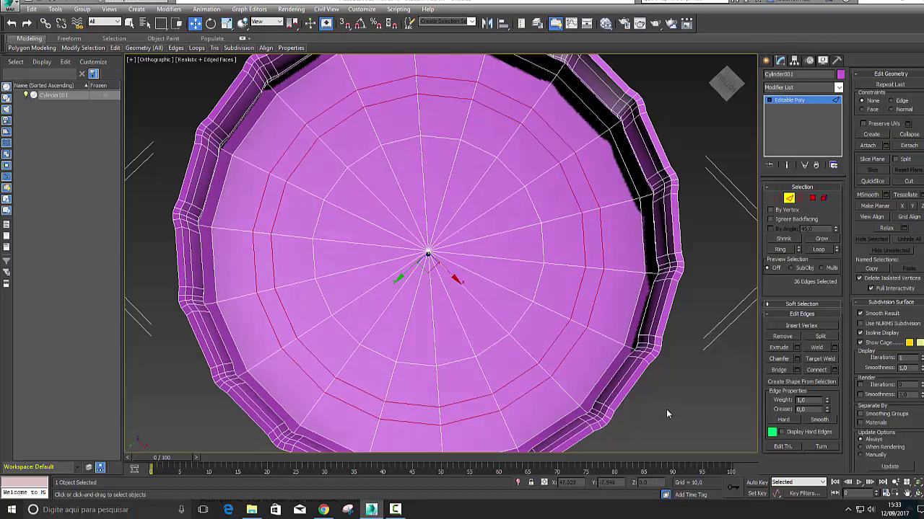
pyautogui.click(811, 197)
pyautogui.click(789, 198)
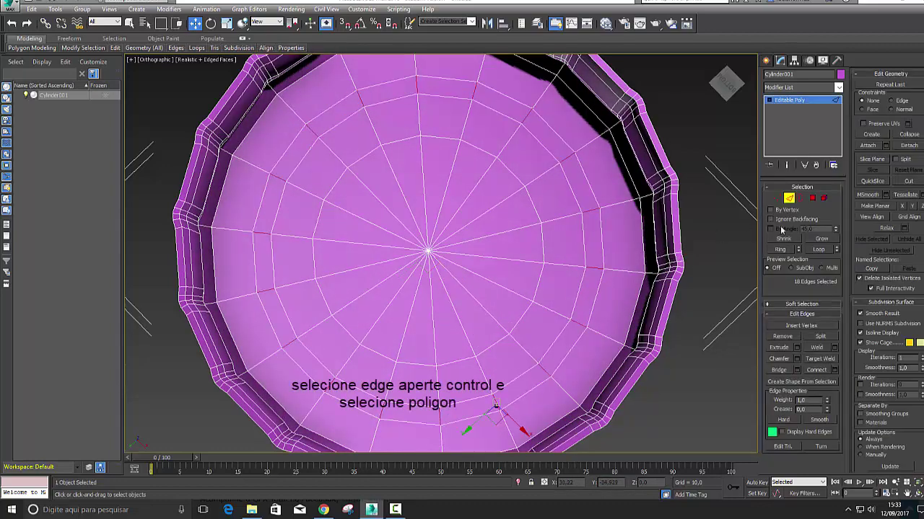
# Convert the edge loops to the 18-face polygon ring and extrude it by 0.417
pyautogui.keyDown('ctrl'); pyautogui.click(812, 198); pyautogui.keyUp('ctrl')
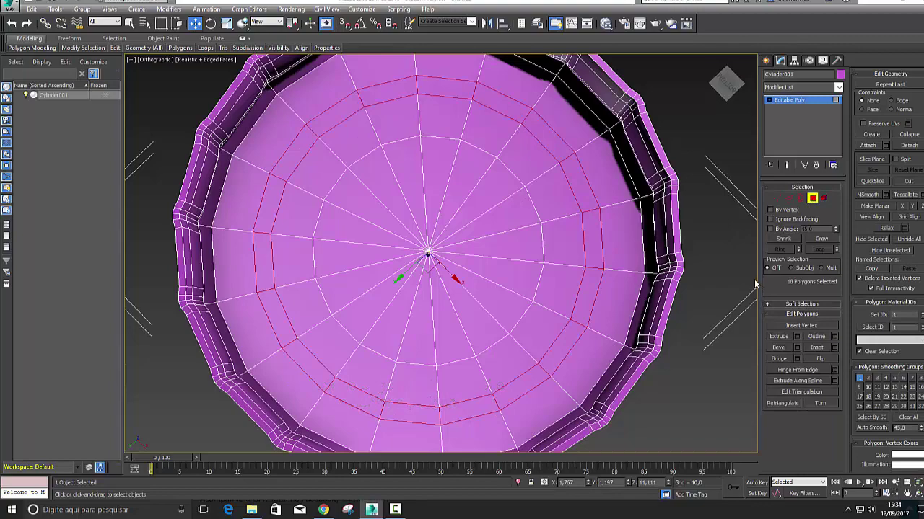
pyautogui.click(727, 92)
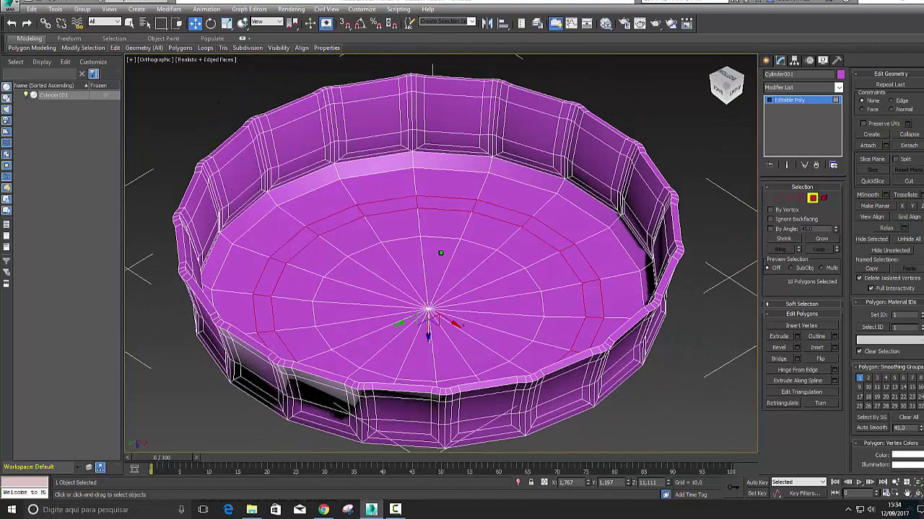
pyautogui.click(796, 337)
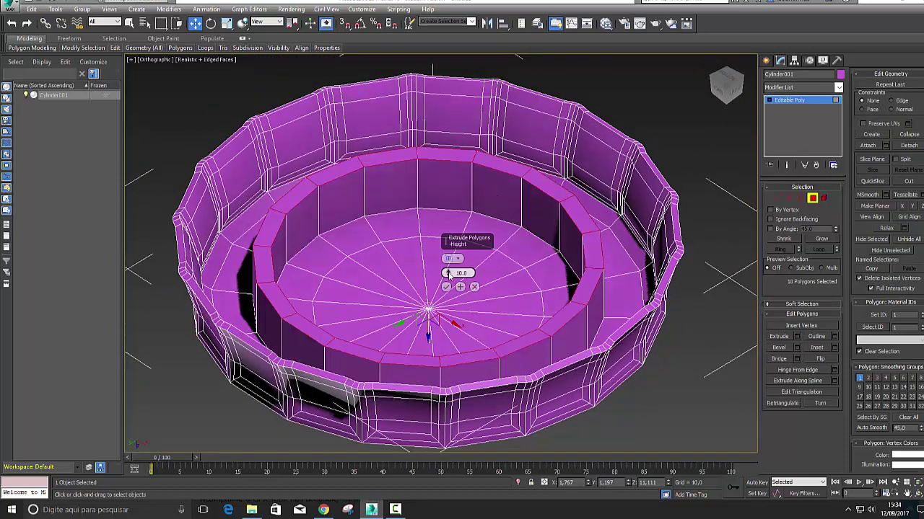
pyautogui.moveTo(447, 273); pyautogui.dragTo(452, 335)
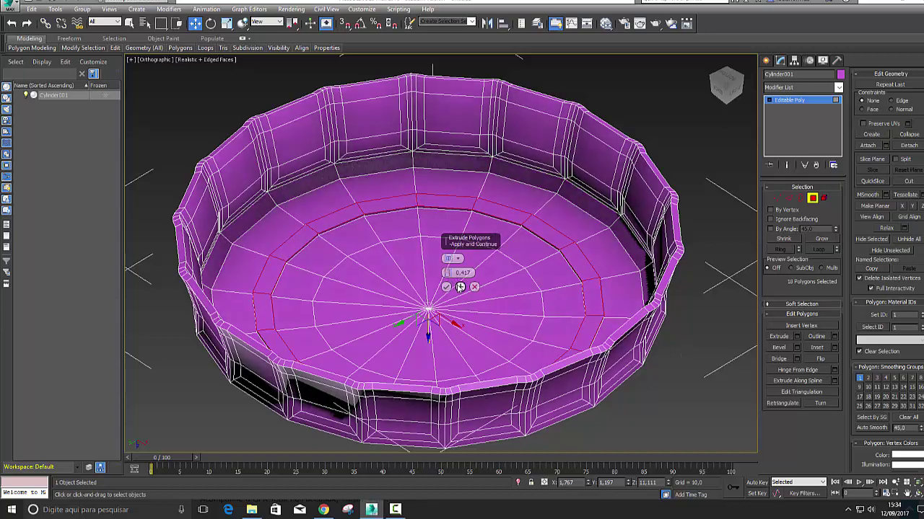
pyautogui.scroll(4, 424, 295)
pyautogui.scroll(1, 425, 296)
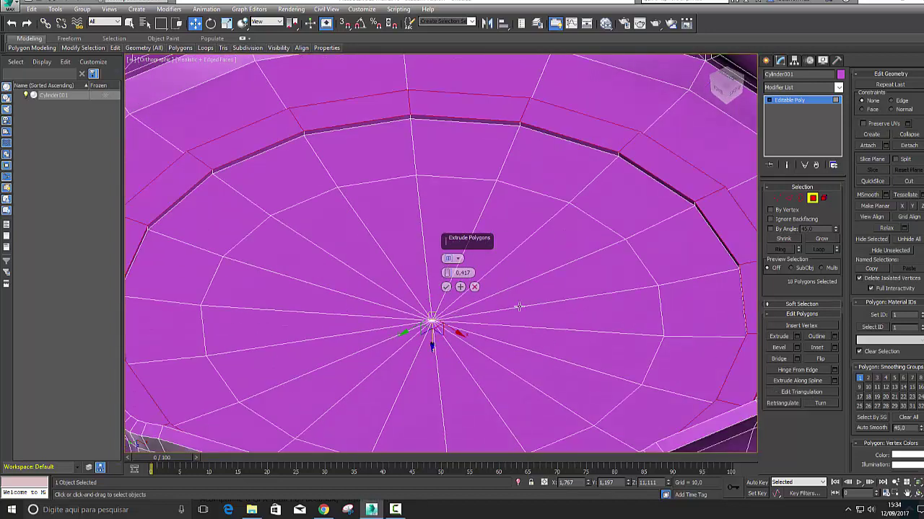
pyautogui.click(446, 288)
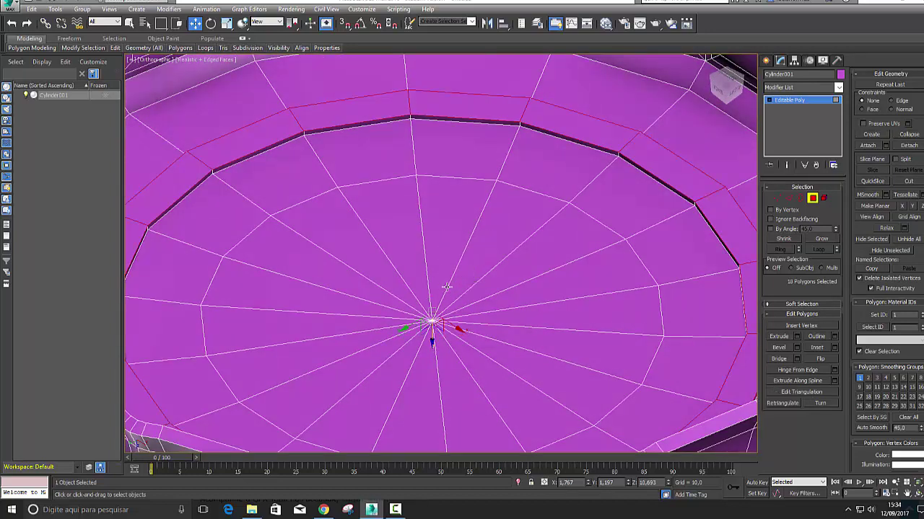
pyautogui.scroll(-4, 605, 320)
pyautogui.scroll(-2, 604, 319)
pyautogui.scroll(5, 605, 319)
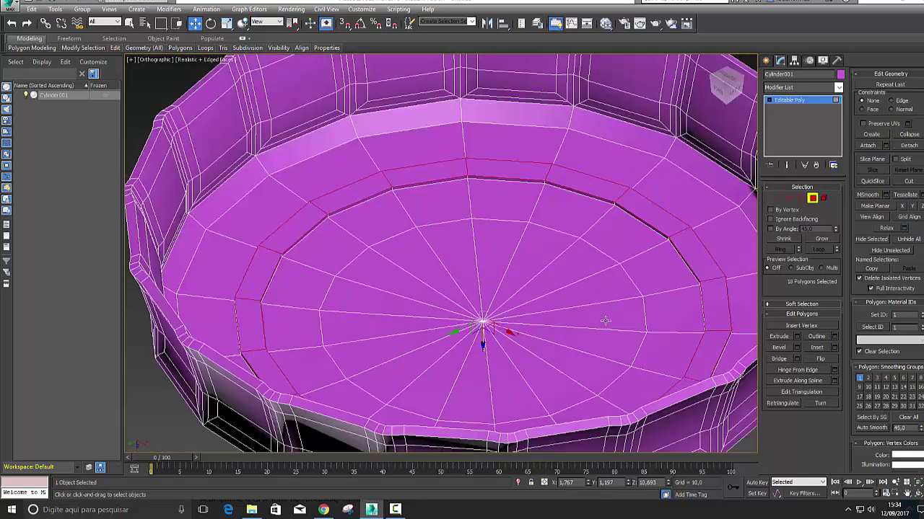
pyautogui.scroll(-2, 605, 320)
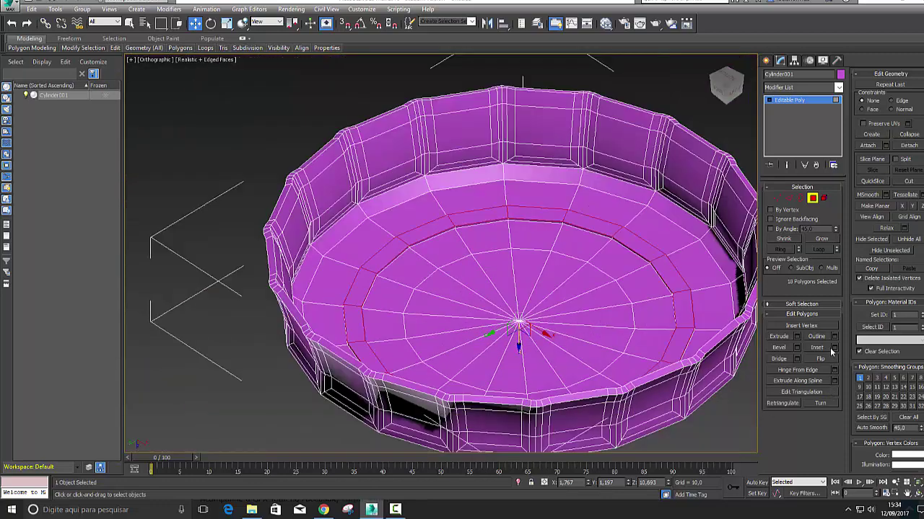
# Inset the selected floor ring by 0.614
pyautogui.click(834, 348)
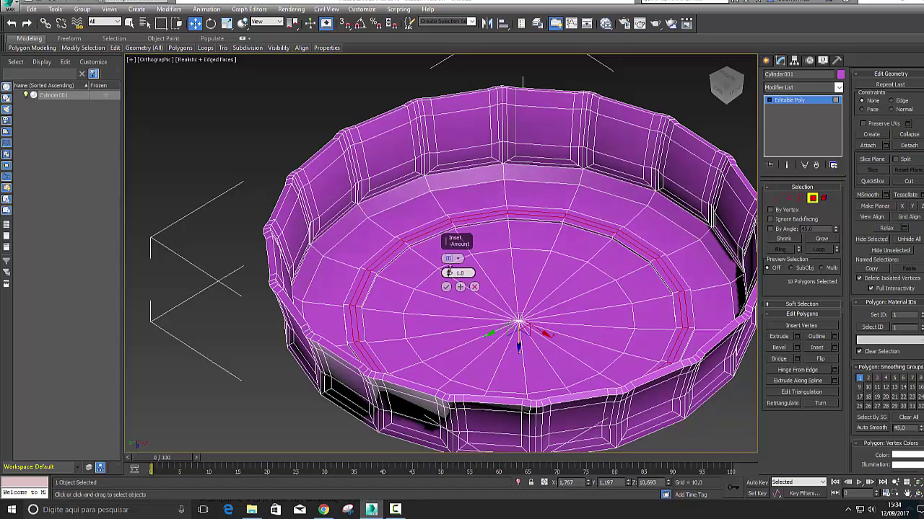
pyautogui.moveTo(448, 272); pyautogui.dragTo(448, 273)
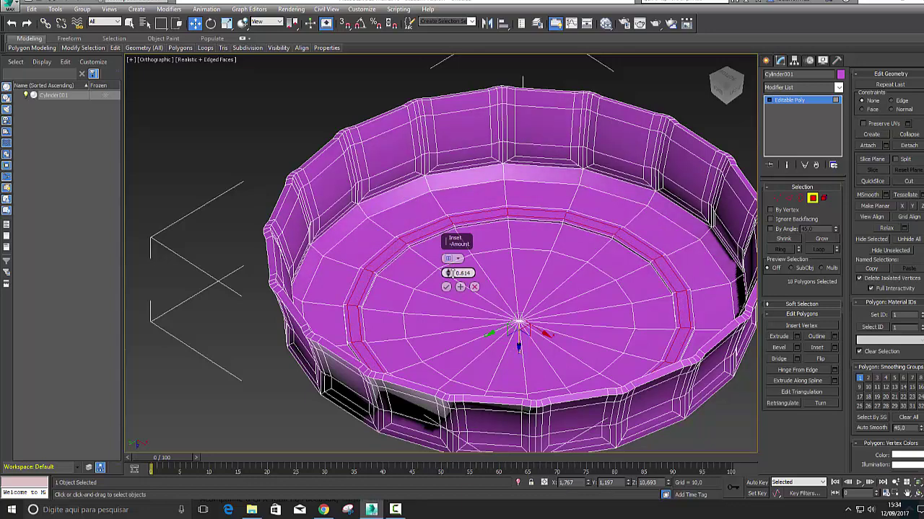
pyautogui.click(447, 286)
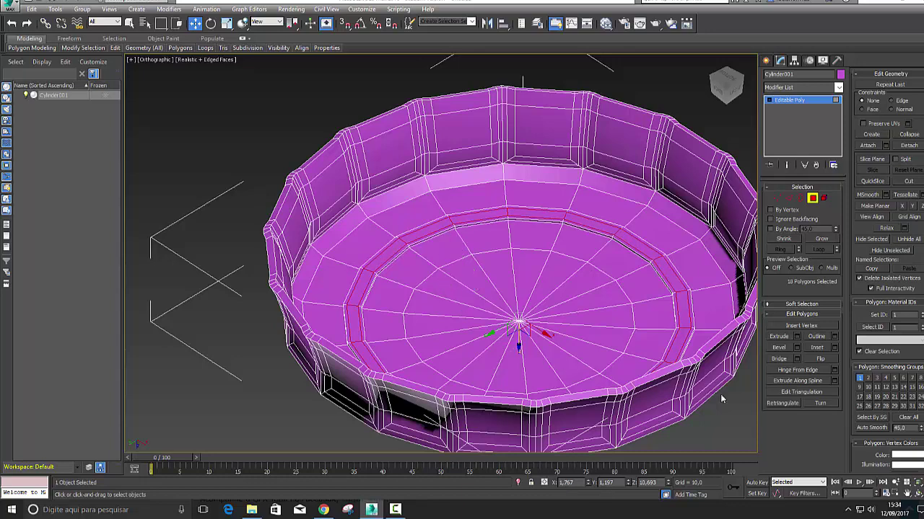
# Bevel the inset ring with height 0.34 and an outline of -1.397
pyautogui.click(796, 347)
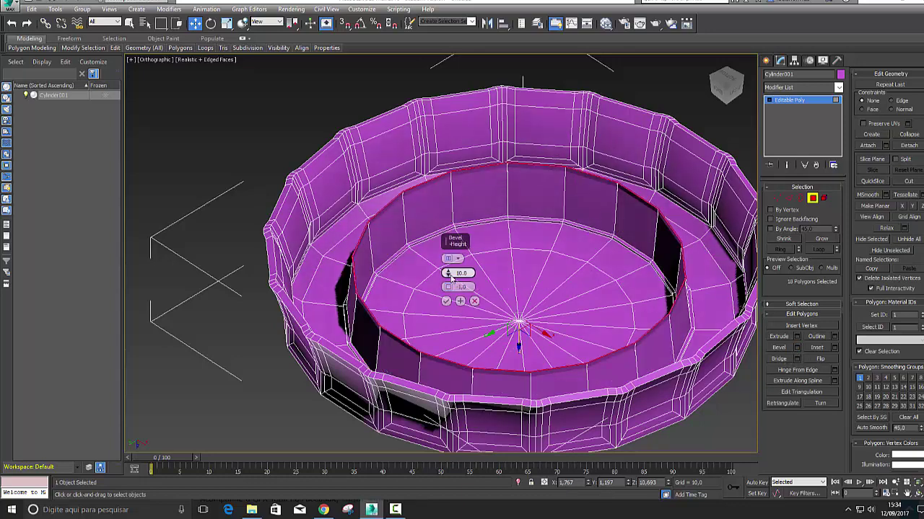
pyautogui.moveTo(450, 273); pyautogui.dragTo(456, 336)
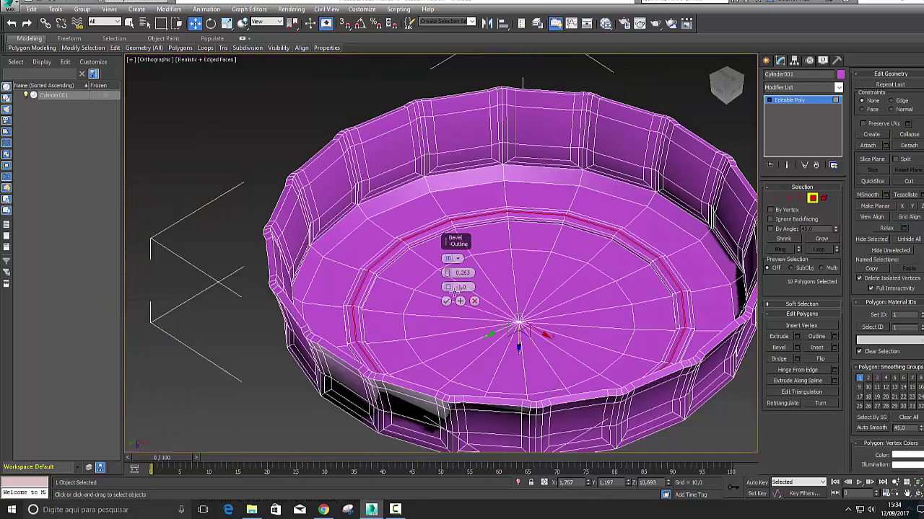
pyautogui.moveTo(448, 288); pyautogui.dragTo(448, 290)
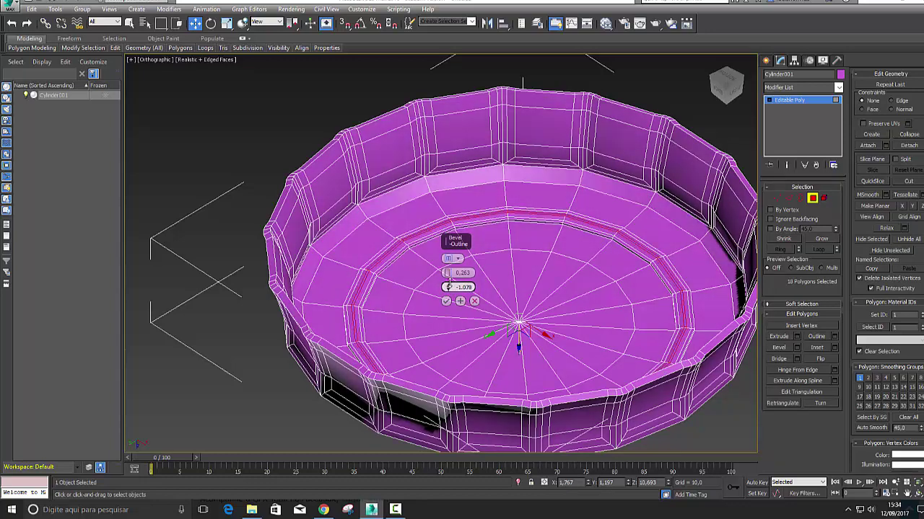
pyautogui.moveTo(449, 286); pyautogui.dragTo(449, 280)
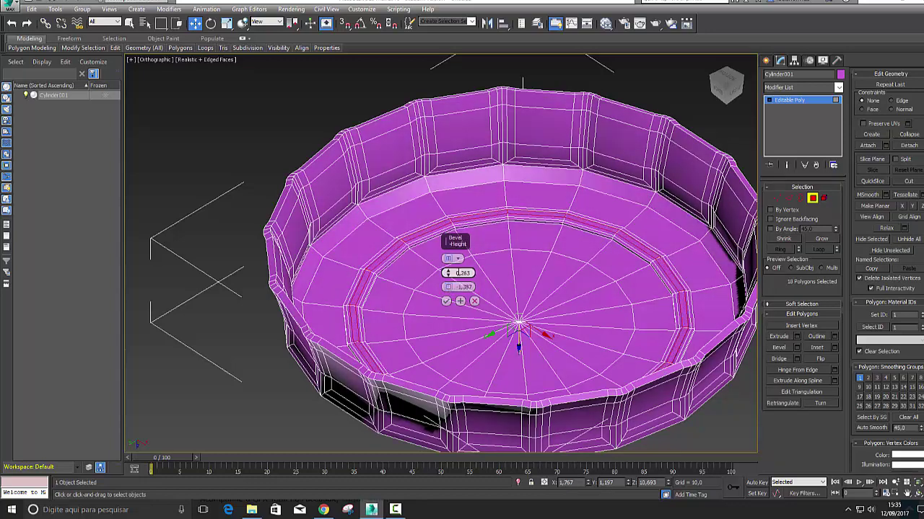
pyautogui.moveTo(448, 273); pyautogui.dragTo(449, 267)
pyautogui.click(446, 301)
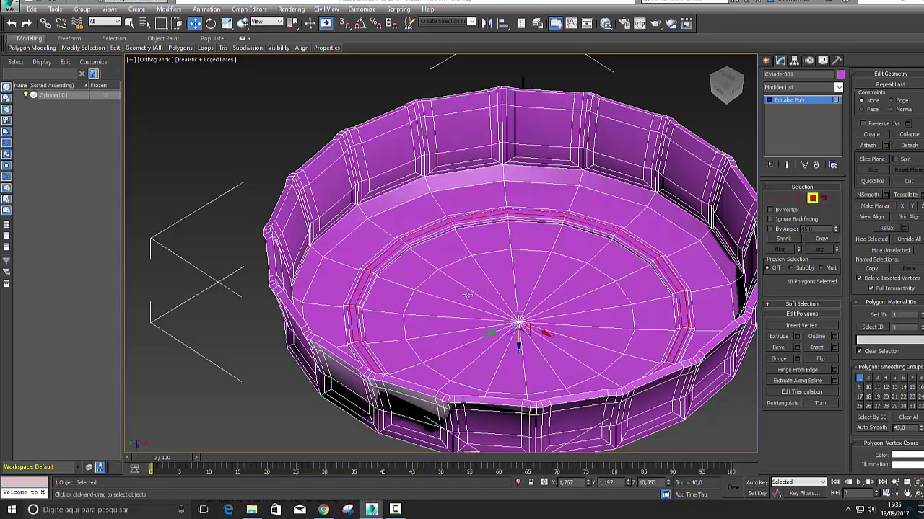
# Add TurboSmooth with 3 iterations and Isoline Display enabled
pyautogui.click(838, 87)
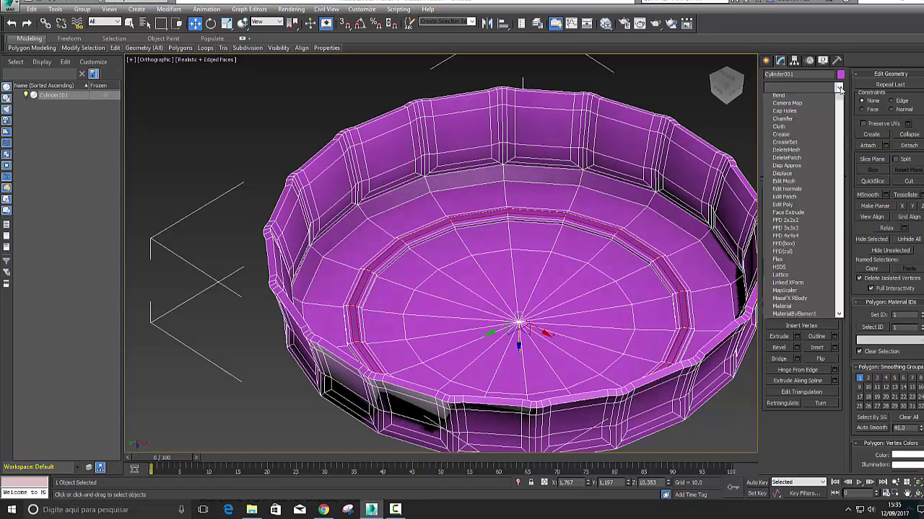
pyautogui.moveTo(839, 215); pyautogui.dragTo(841, 456)
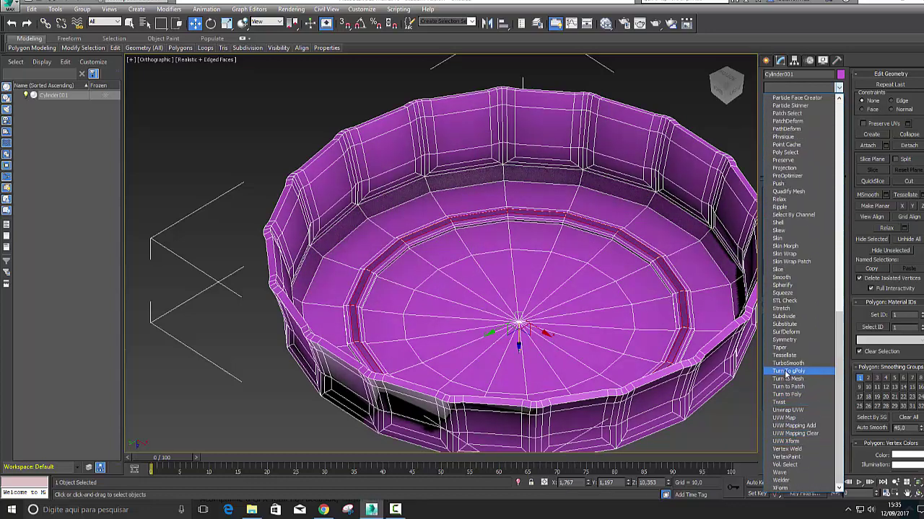
pyautogui.click(789, 363)
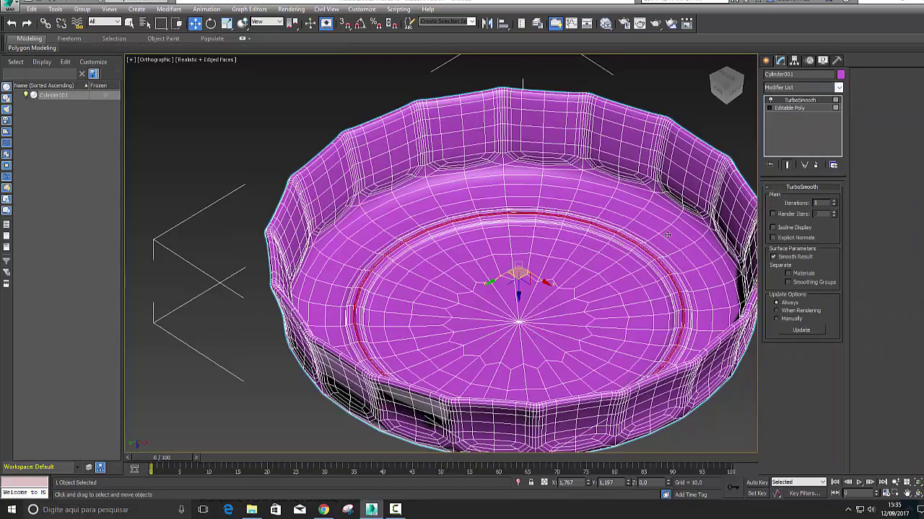
pyautogui.moveTo(726, 85)
pyautogui.moveTo(734, 90); pyautogui.dragTo(700, 128)
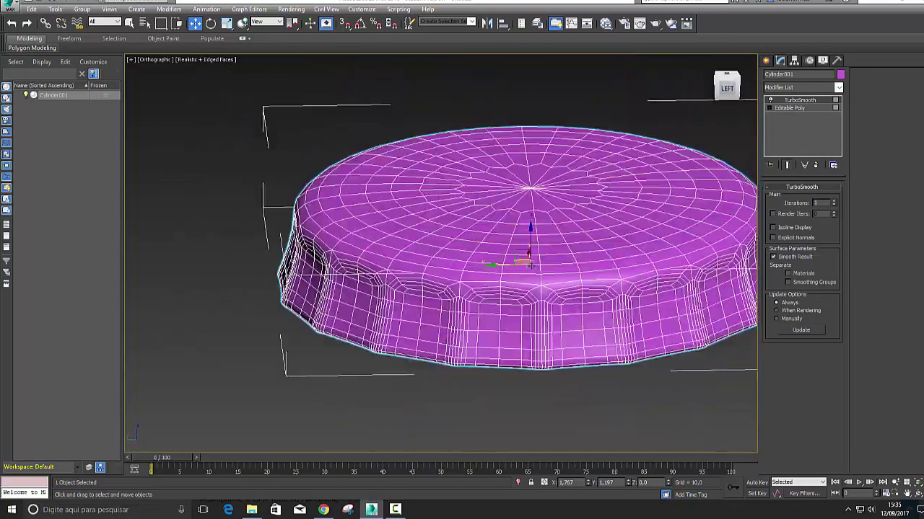
pyautogui.scroll(-4, 628, 182)
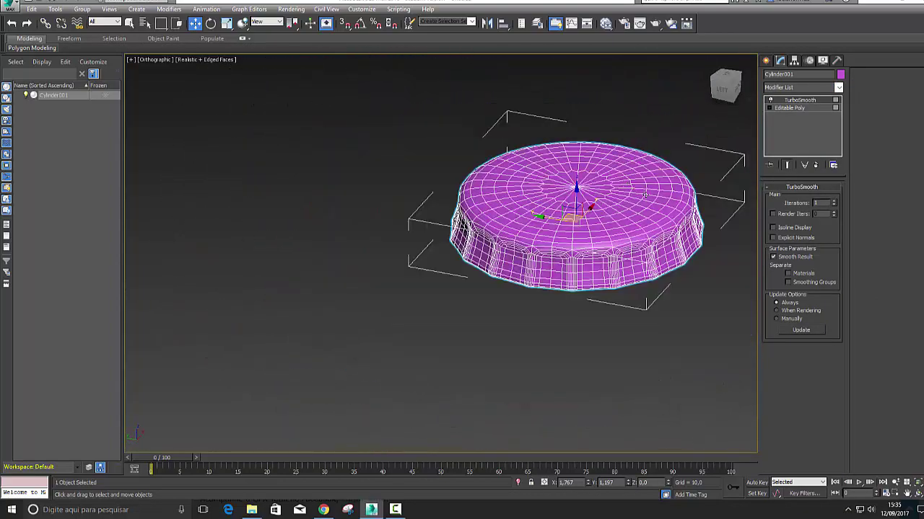
pyautogui.scroll(2, 645, 194)
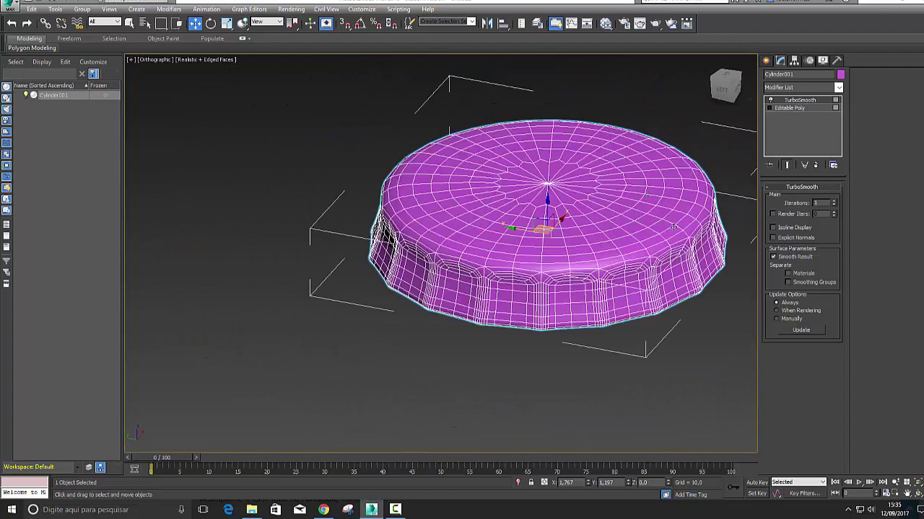
pyautogui.click(834, 202)
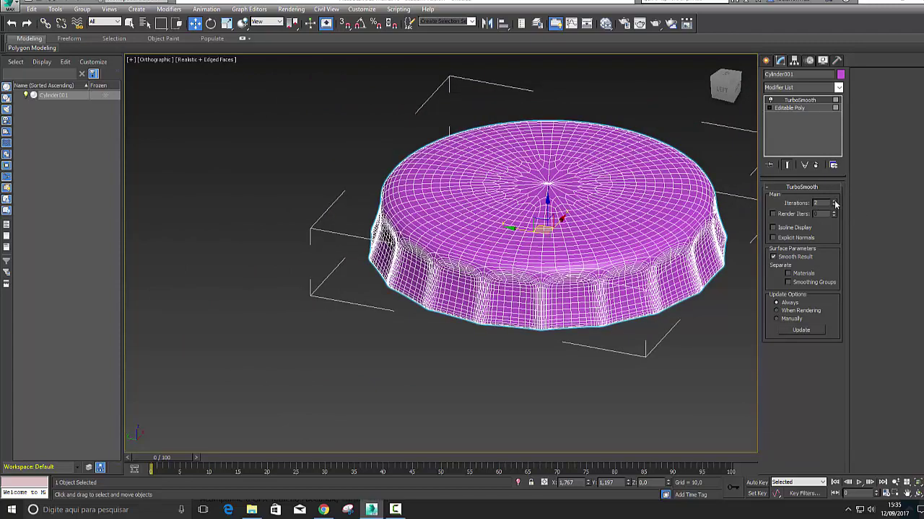
pyautogui.click(834, 202)
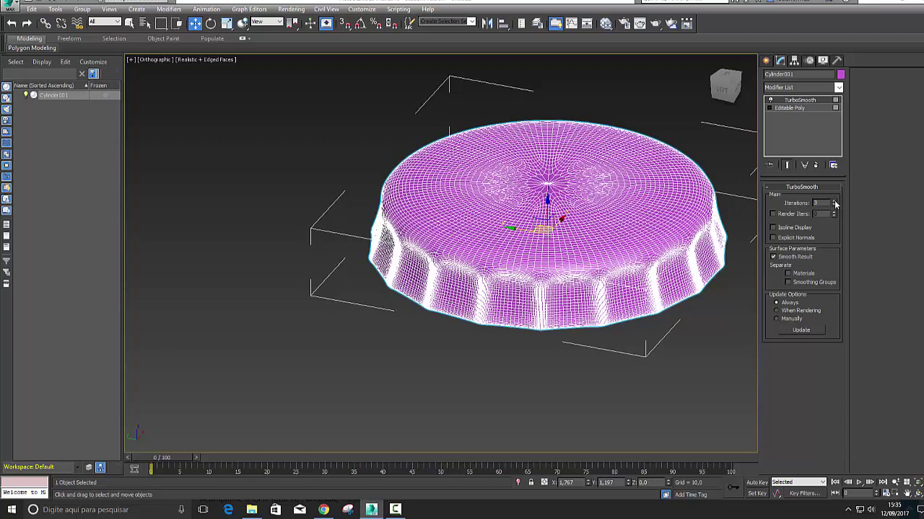
pyautogui.click(772, 227)
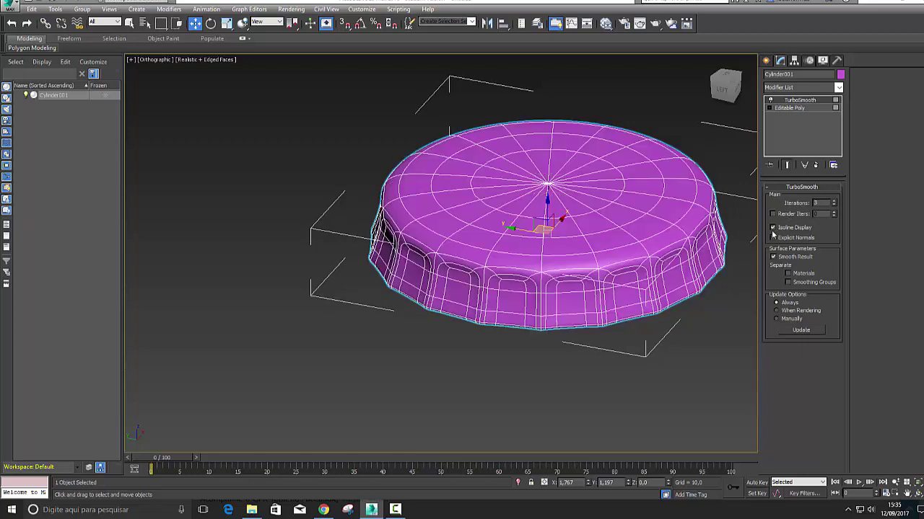
# Recentre the view on the smoothed cap from below with wireframe edges hidden
pyautogui.moveTo(642, 297); pyautogui.dragTo(531, 375, button='middle')
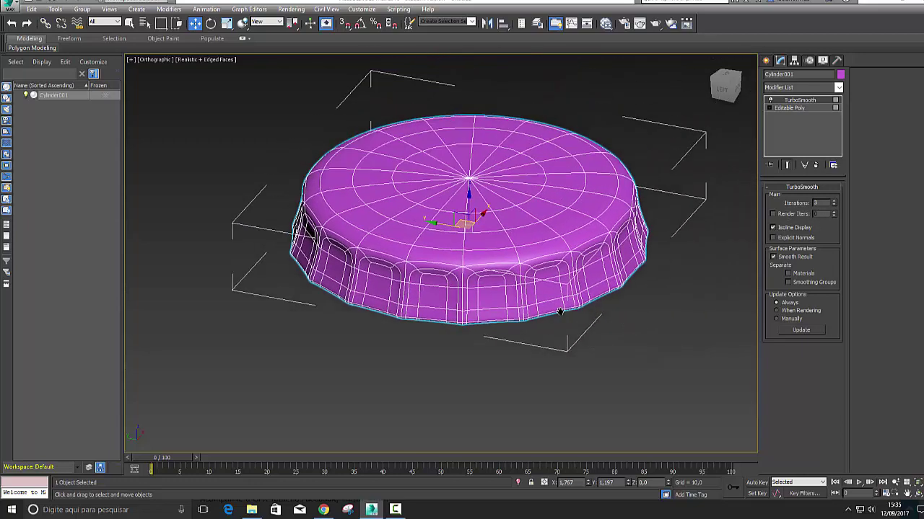
pyautogui.click(725, 98)
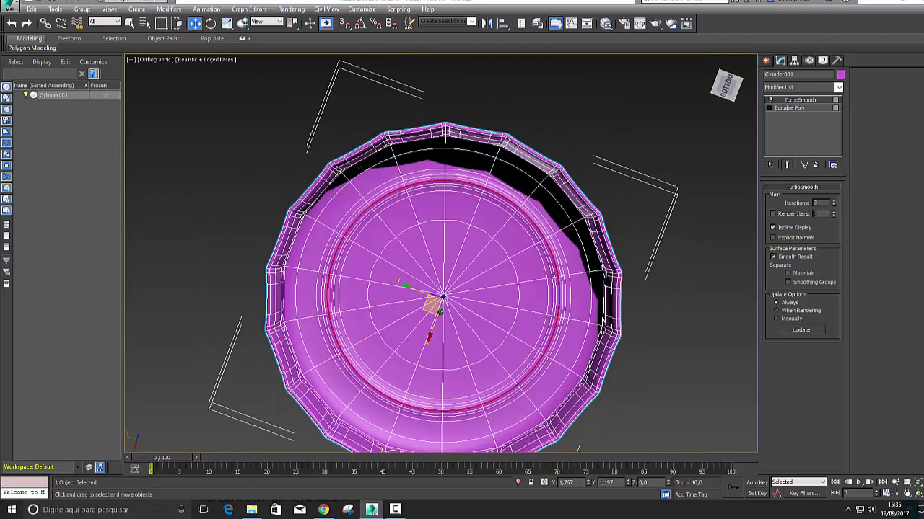
pyautogui.press('F4')
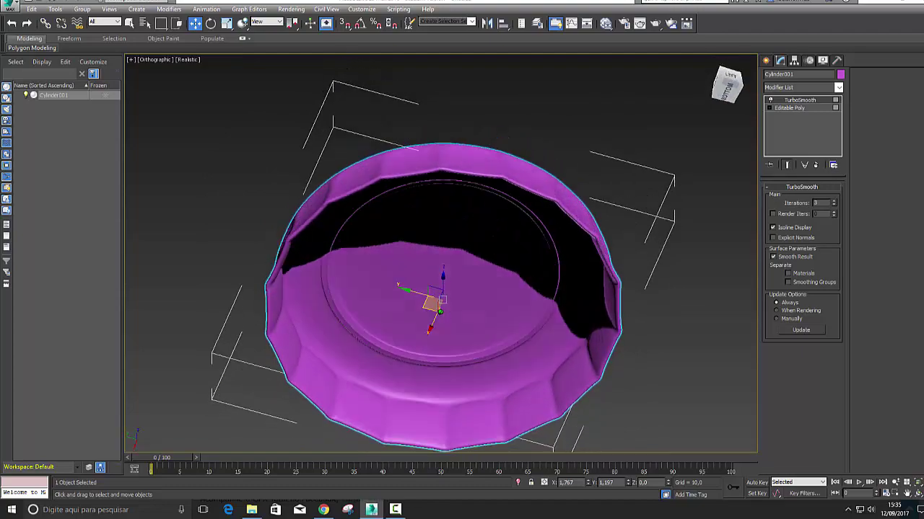